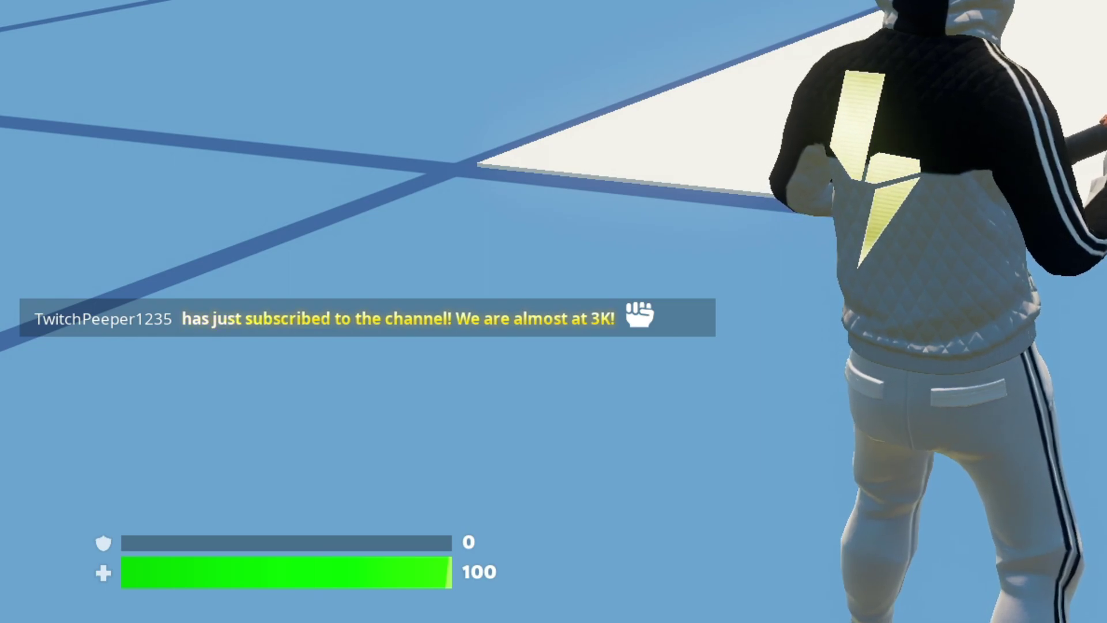
- Walk around the white floor tile and activate its button to preview the custom message in the feed
key("w")
key("e")
key("s")
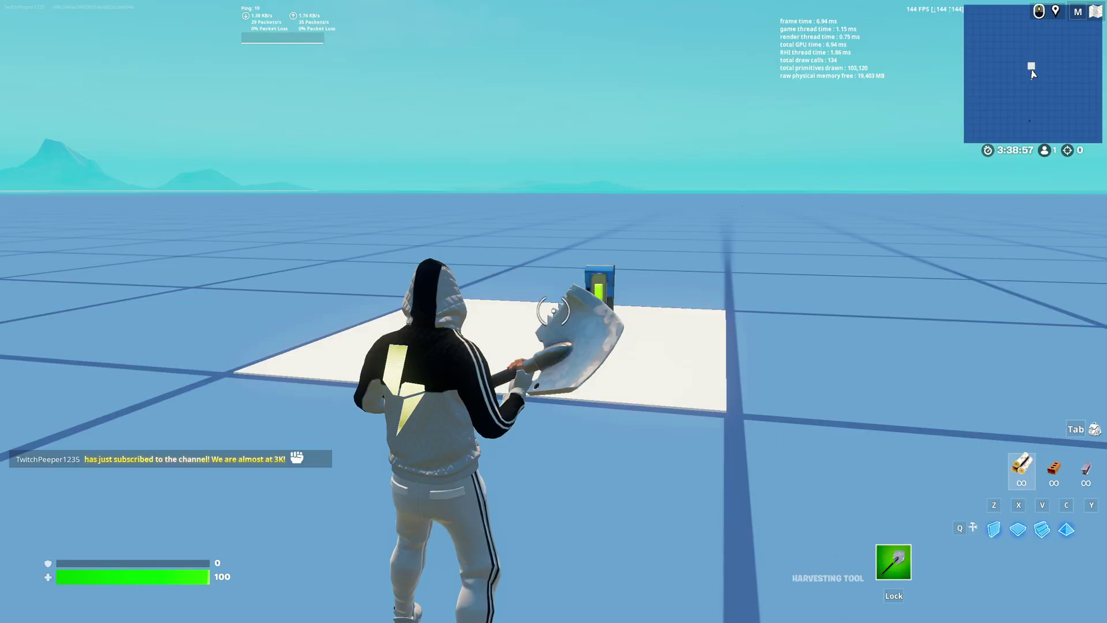
key("a")
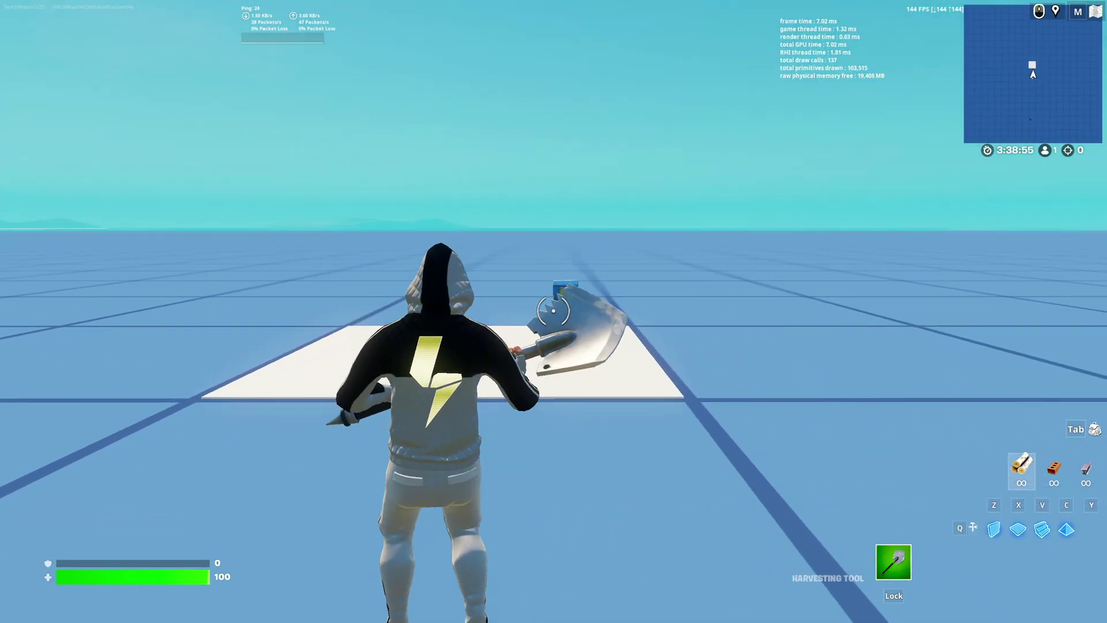
key("w")
key("d")
key("a")
key("w")
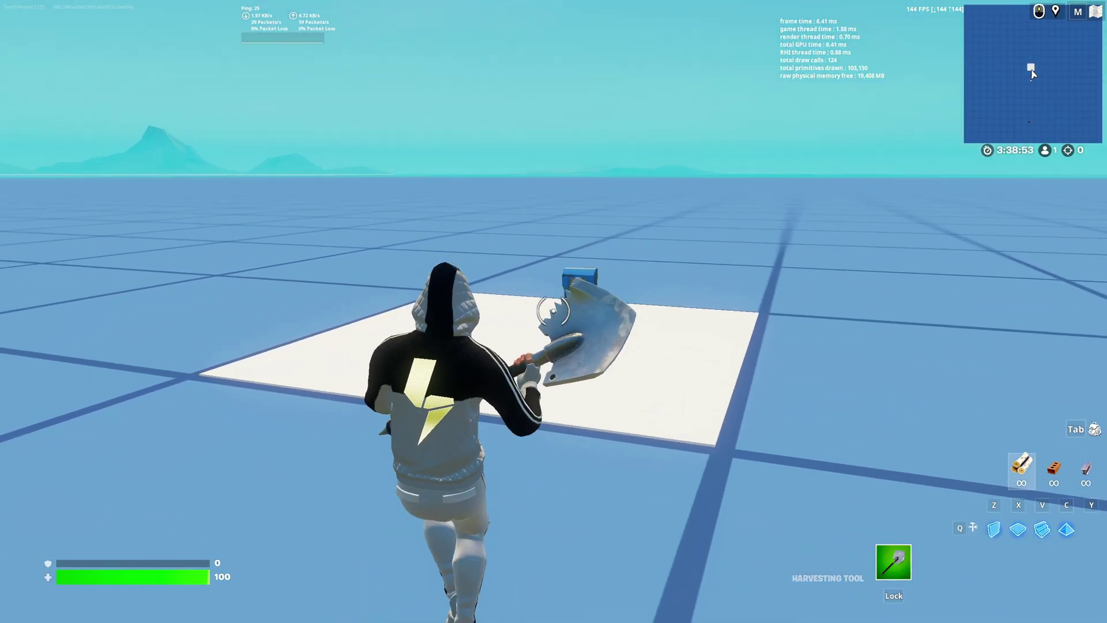
key("w")
key("s")
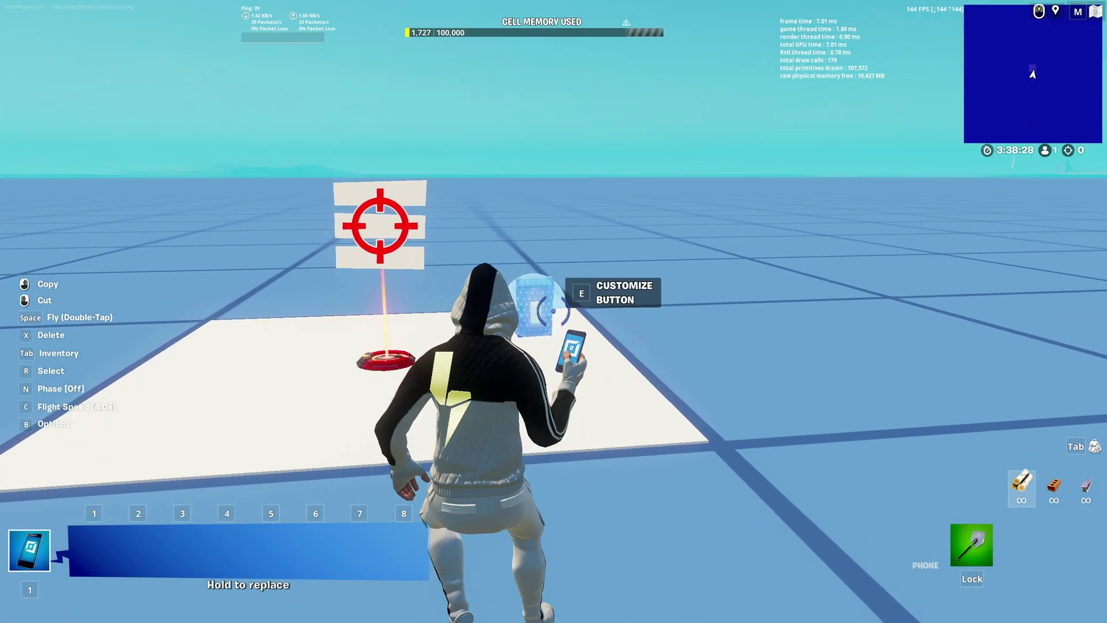
- Place a second Message Feed device from the device library on the white floor tile
key("r")
key("r")
left_click(554, 311)
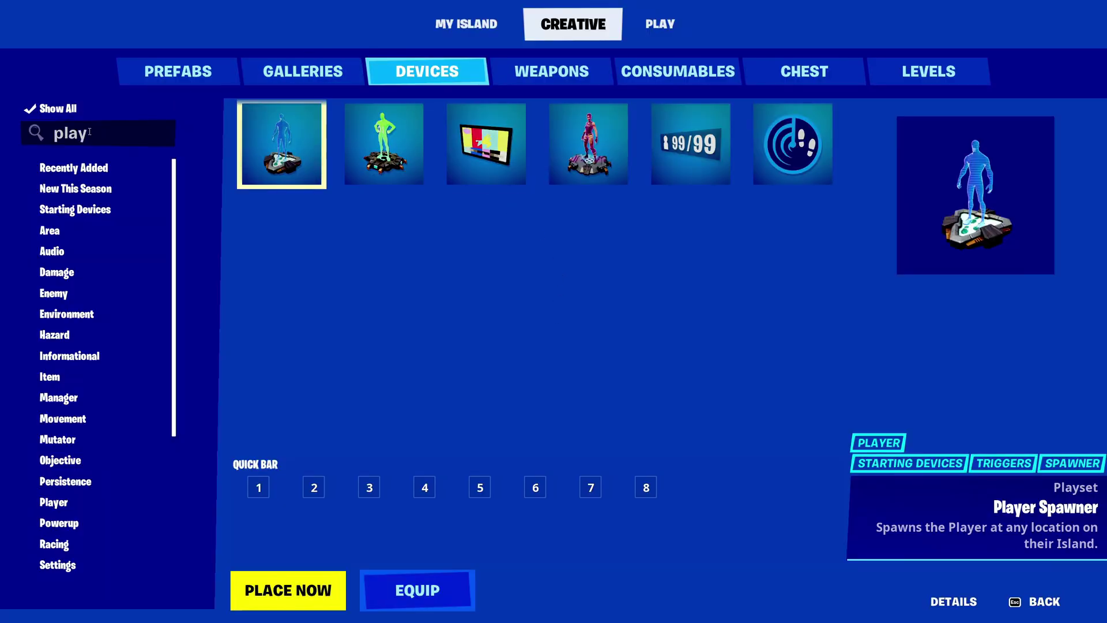
left_click_drag(89, 132, 53, 133)
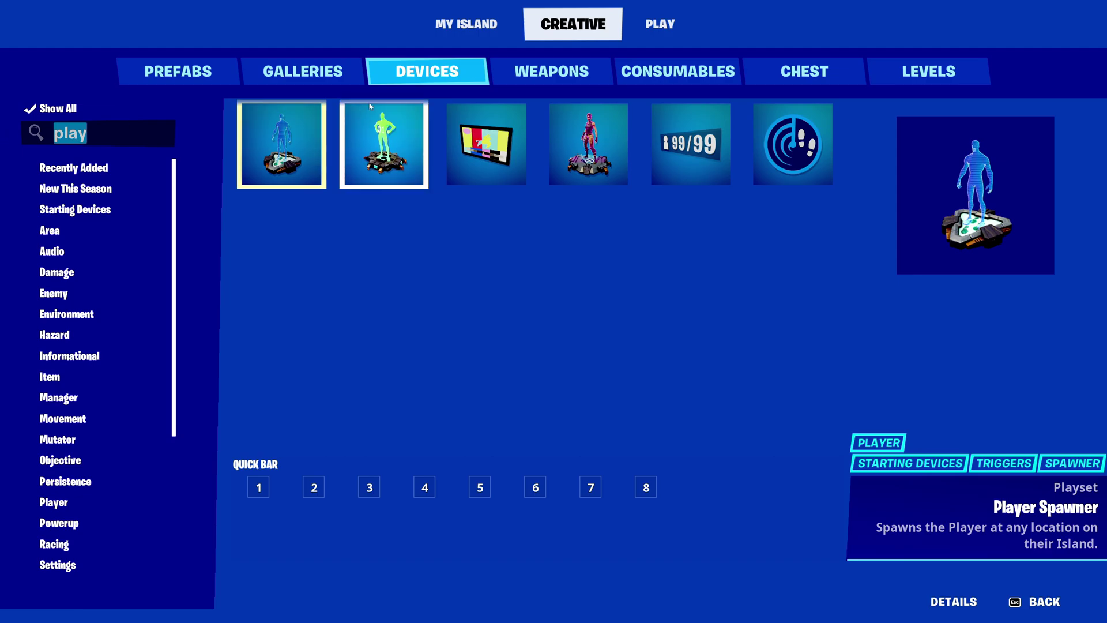
key("BackSpace")
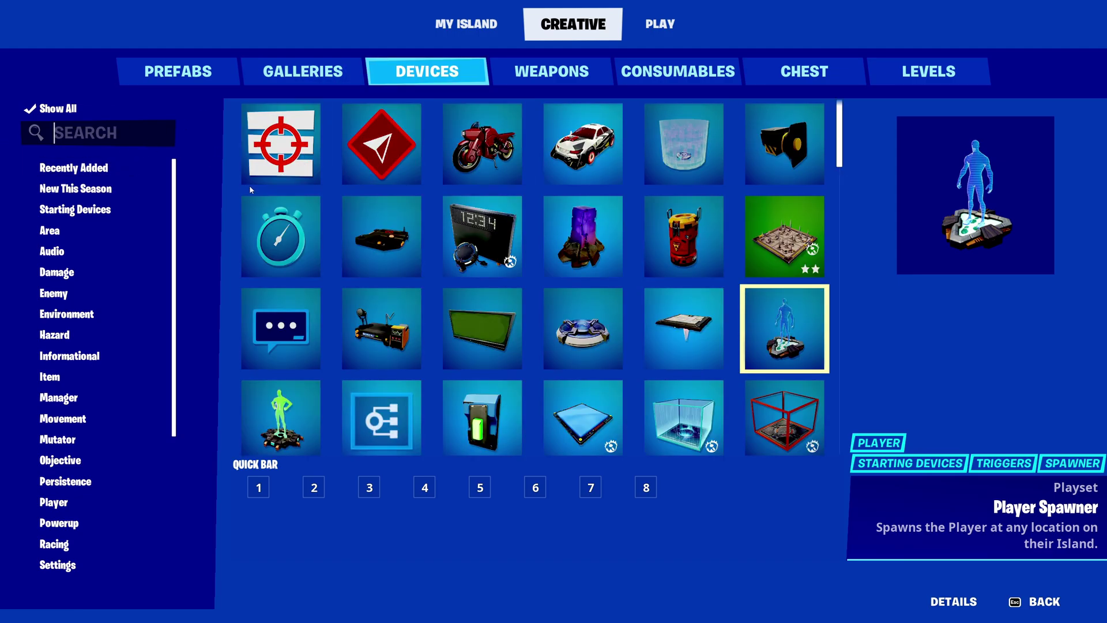
left_click(286, 176)
left_click(284, 586)
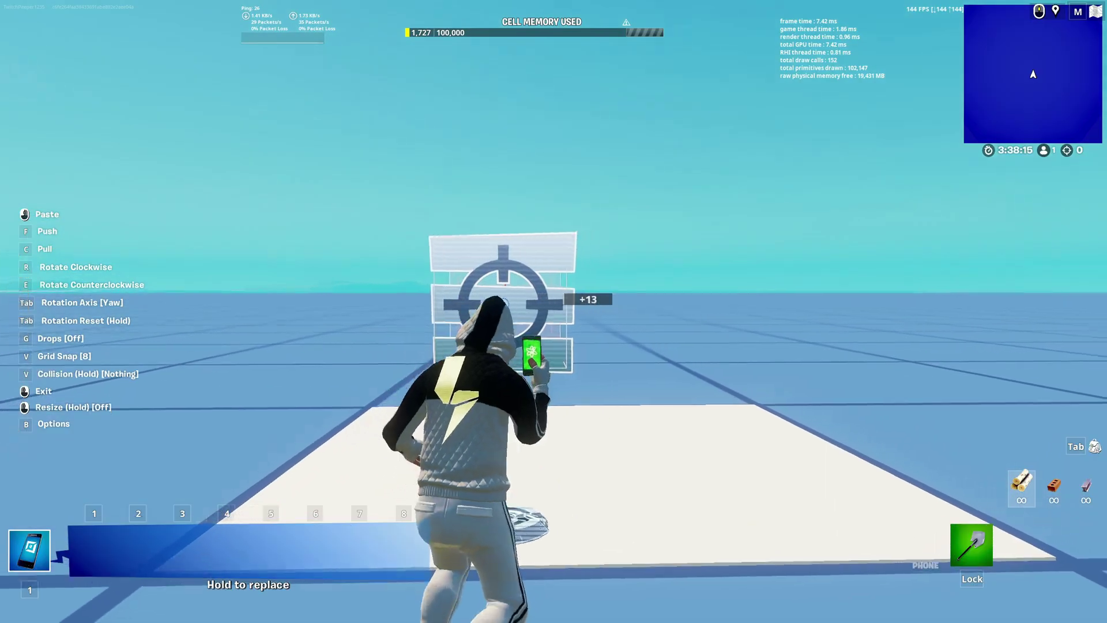
left_click(554, 312)
key("1")
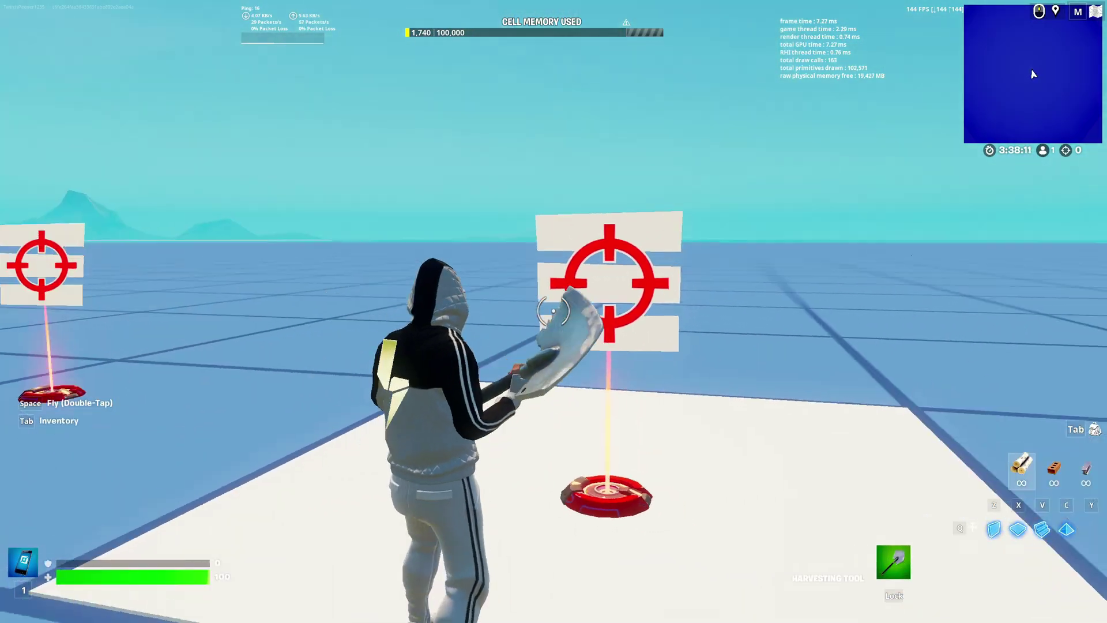
- Open the new Message Feed device's customization and replace its default message with "{PlayerName} {Icon}"
key("w")
key("e")
left_click(435, 186)
left_click_drag(482, 200, 316, 206)
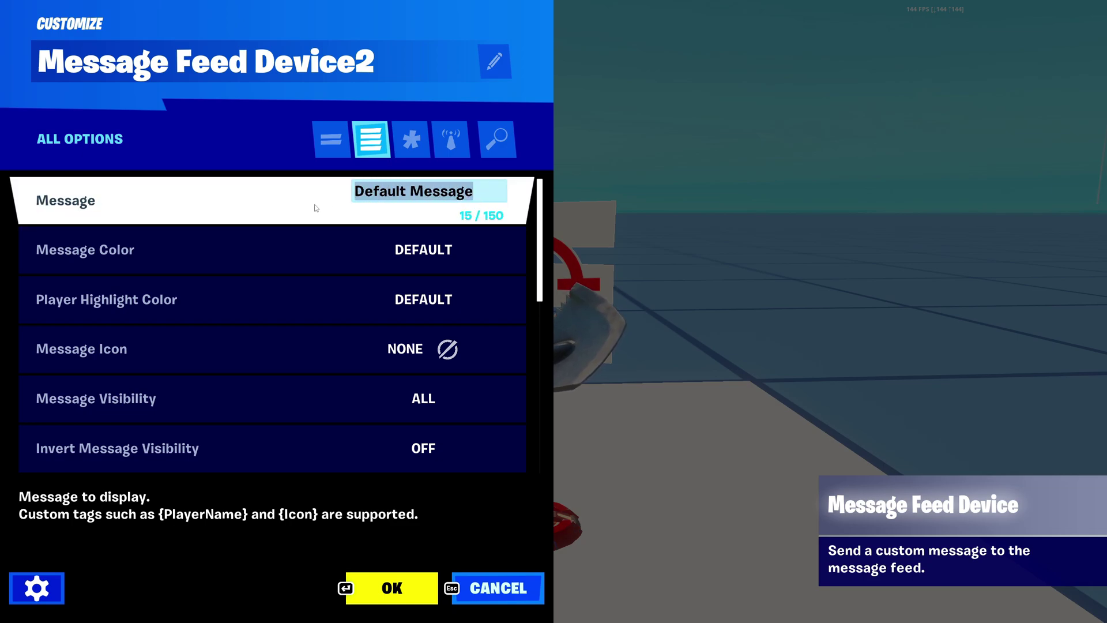
left_click(385, 211)
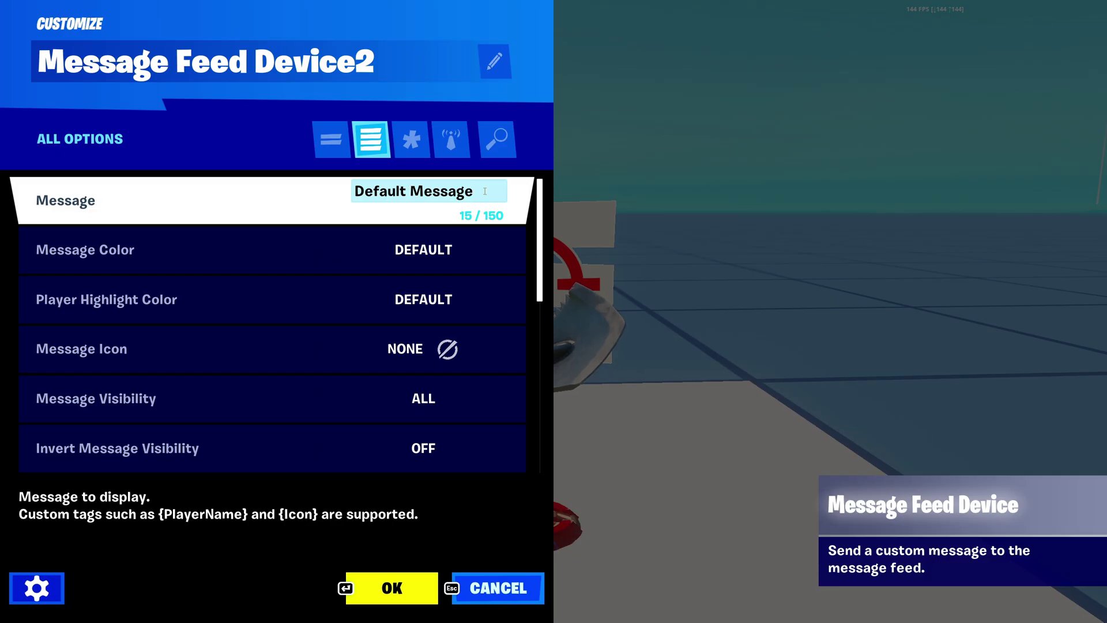
left_click_drag(474, 191, 364, 188)
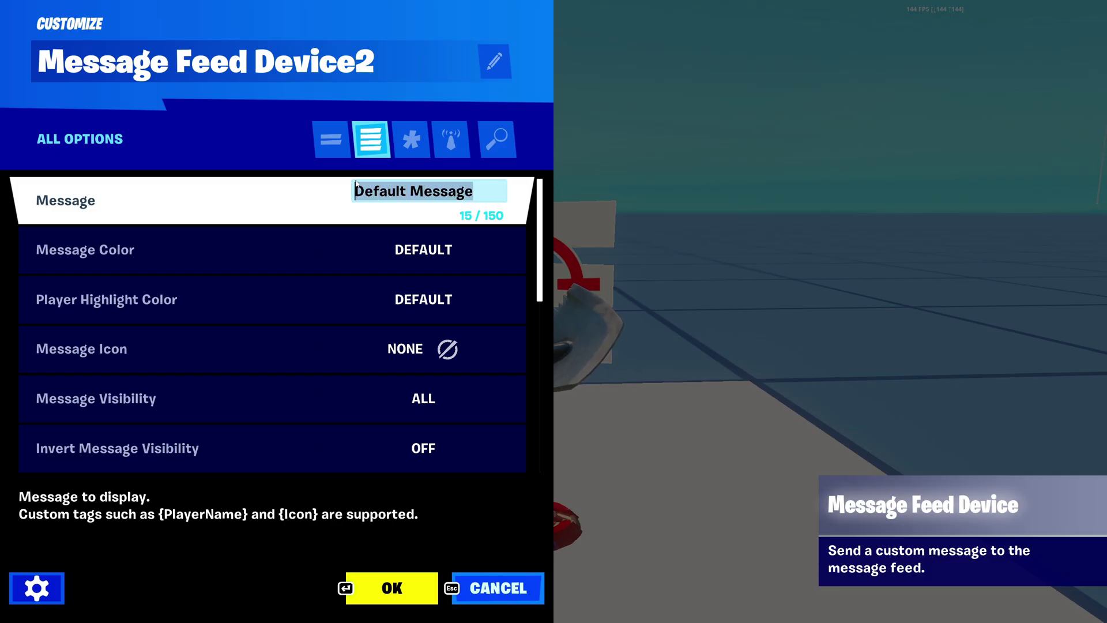
key("BackSpace")
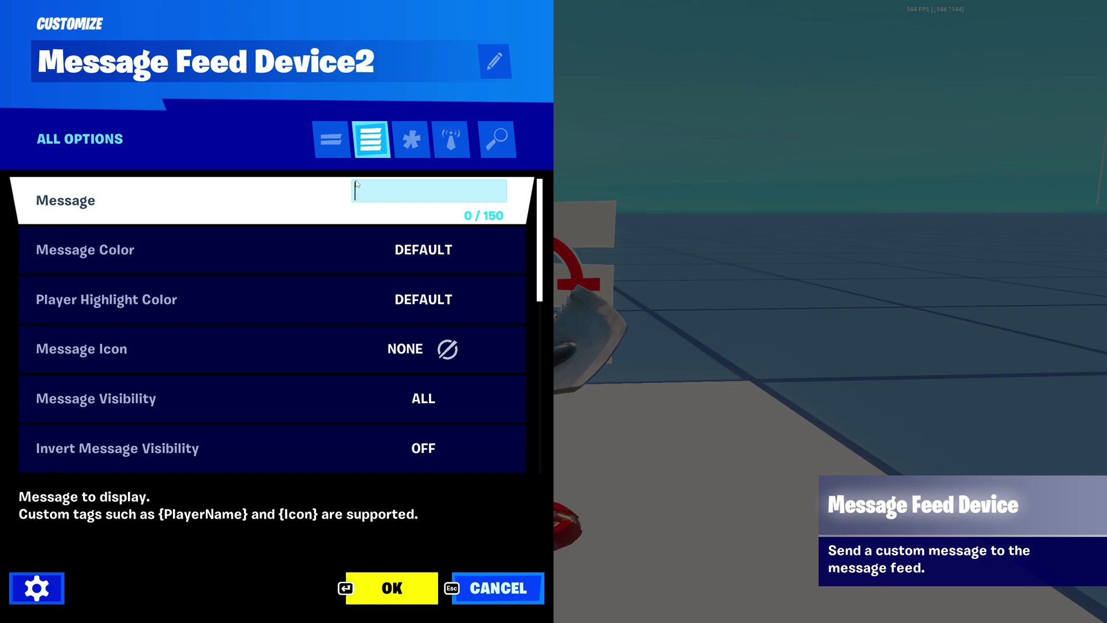
type("{PlayerNam")
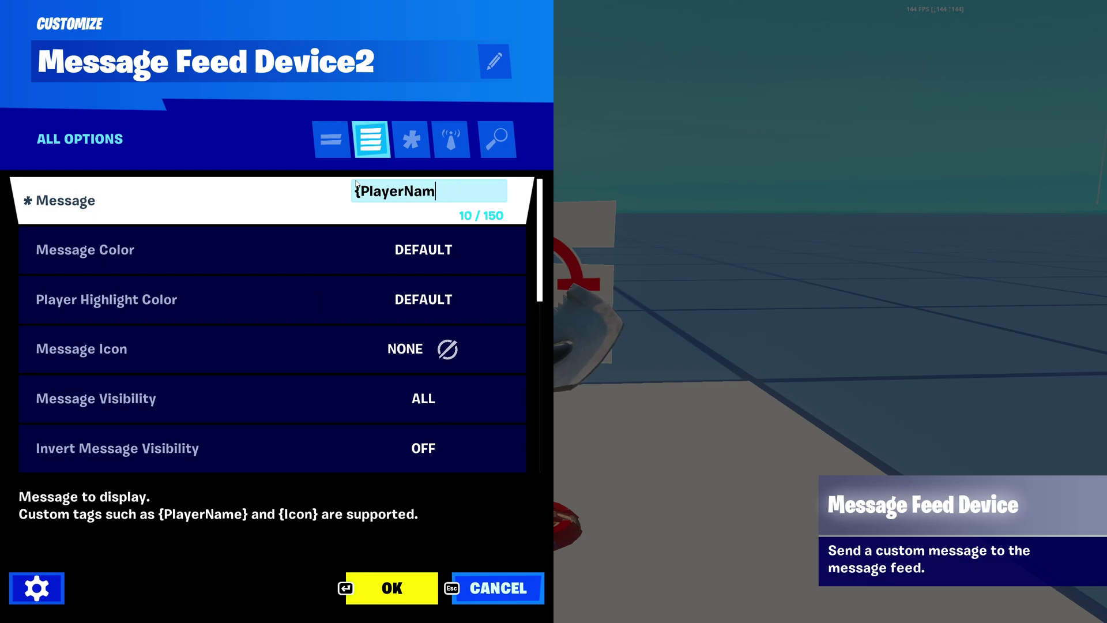
type("ne}")
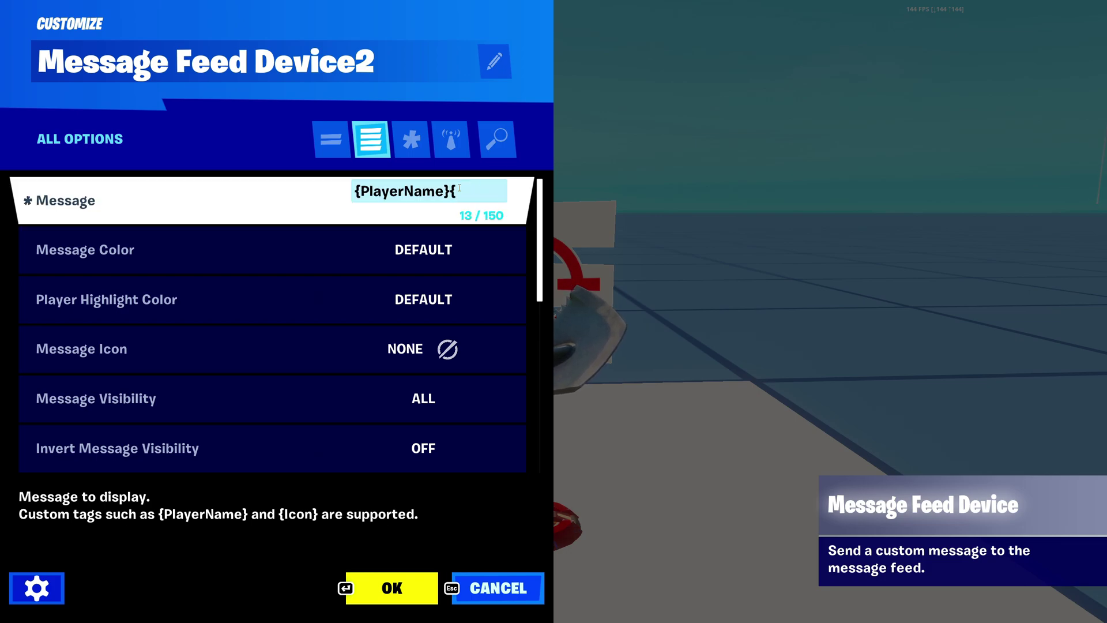
type("{Icon")
left_click(451, 191)
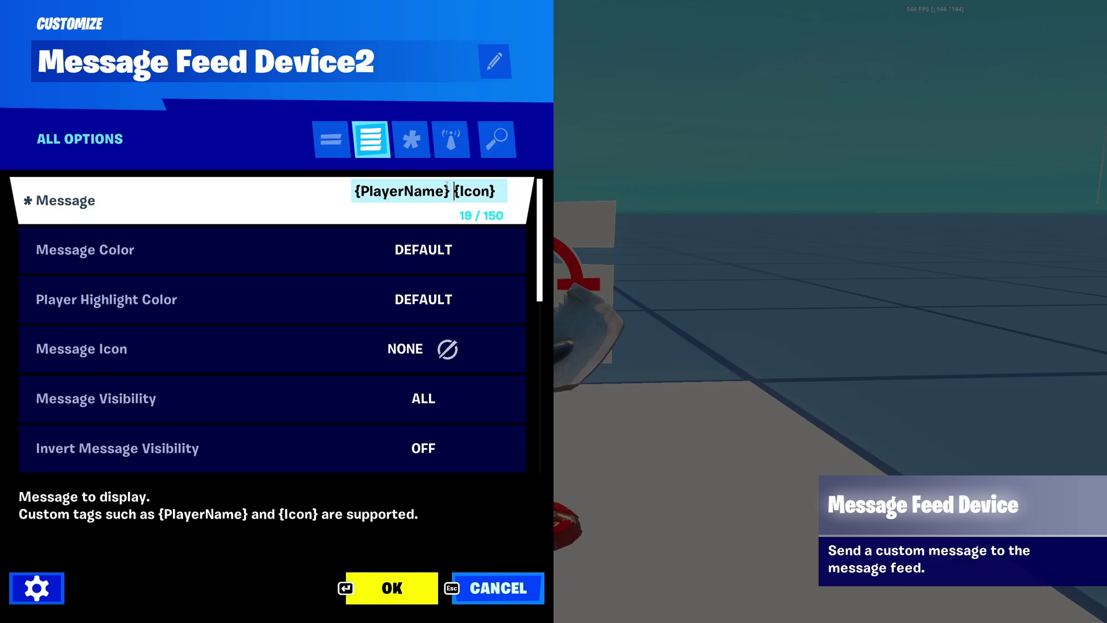
left_click_drag(356, 191, 445, 191)
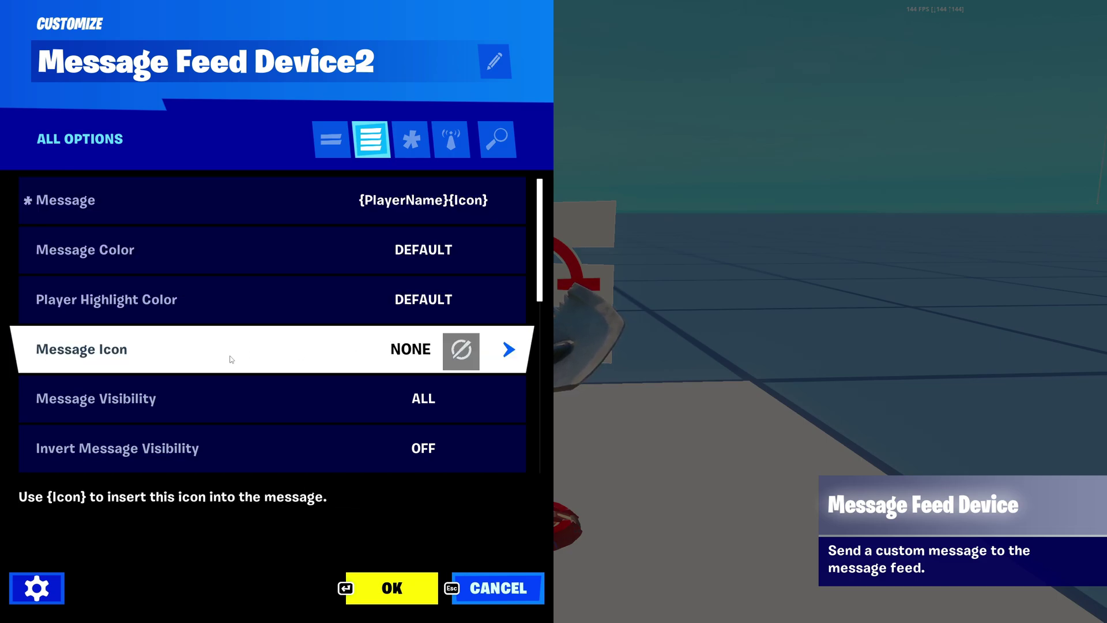
- Set the device's Message Icon to Assault Rifle
left_click(231, 357)
scroll(700, 453, "down", 4)
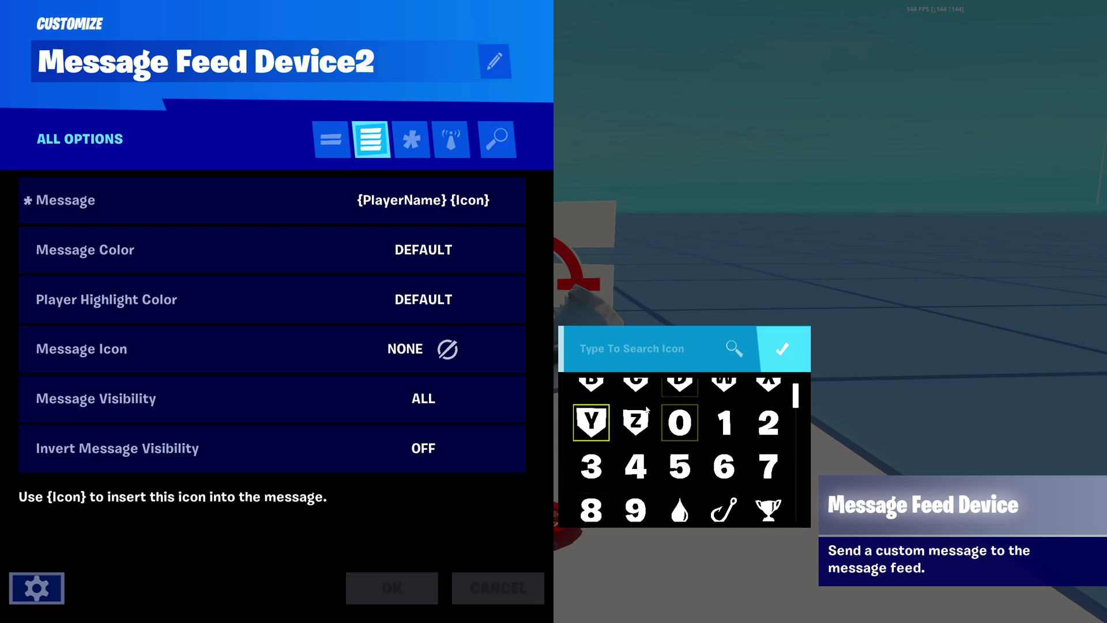
scroll(729, 395, "down", 5)
scroll(610, 493, "up", 4)
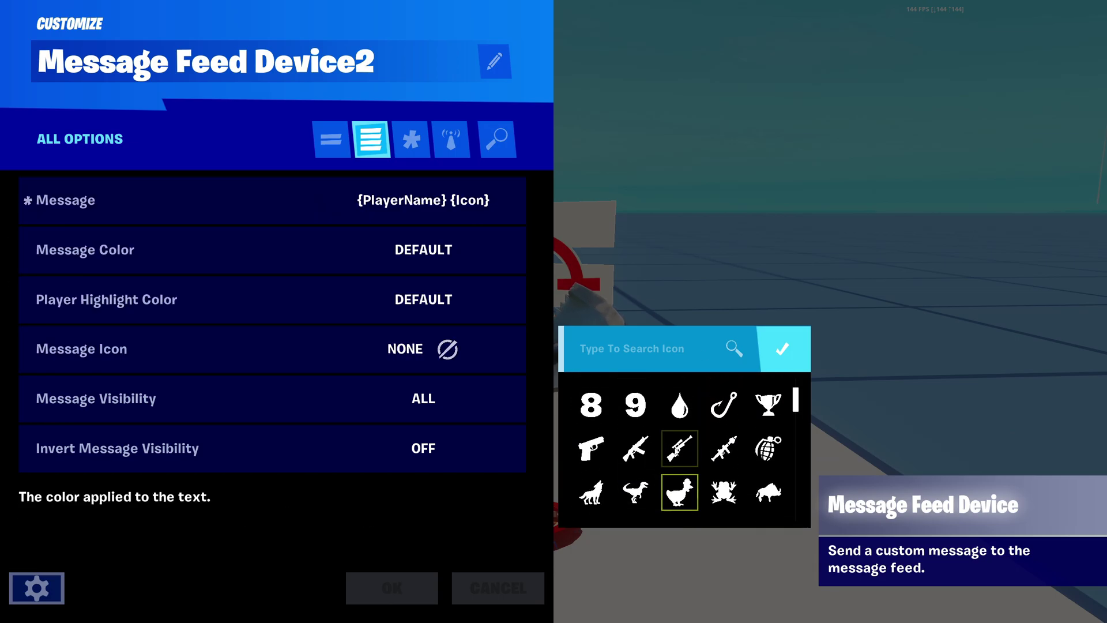
scroll(610, 493, "down", 1)
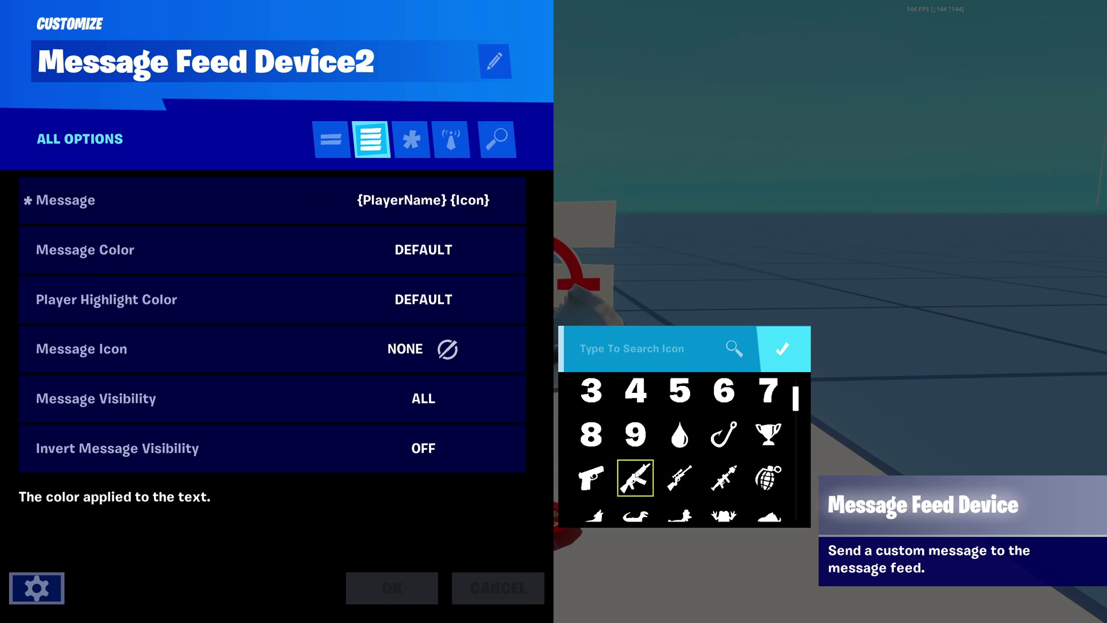
left_click(636, 486)
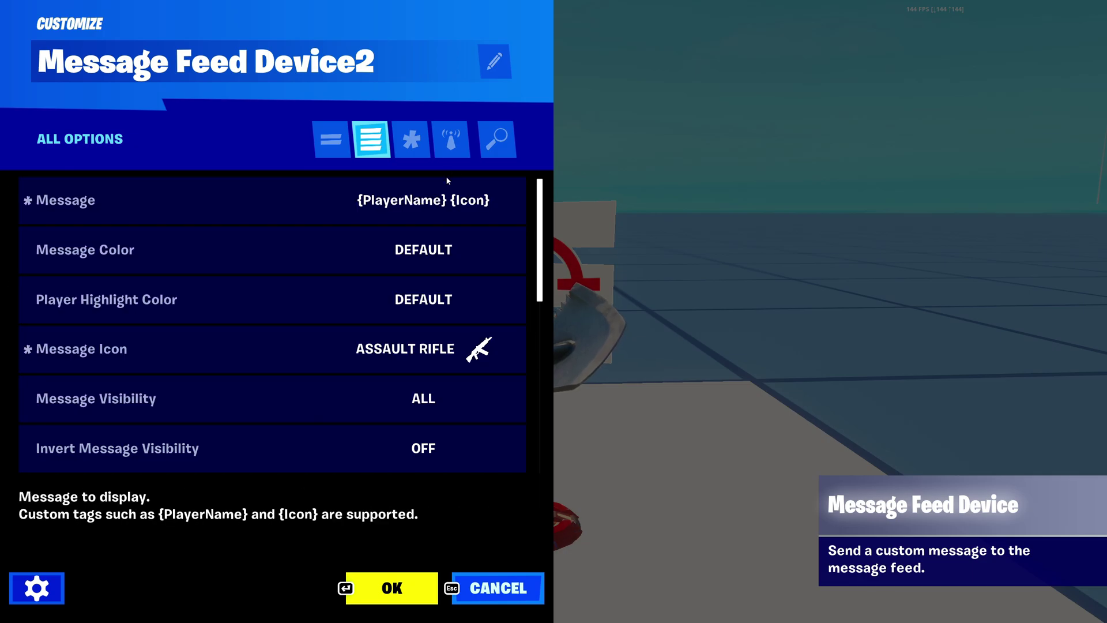
- Insert "Picked up a weapon" between the two tags so the message reads "{PlayerName} Picked up a weapon {Icon}"
left_click(371, 191)
left_click(446, 191)
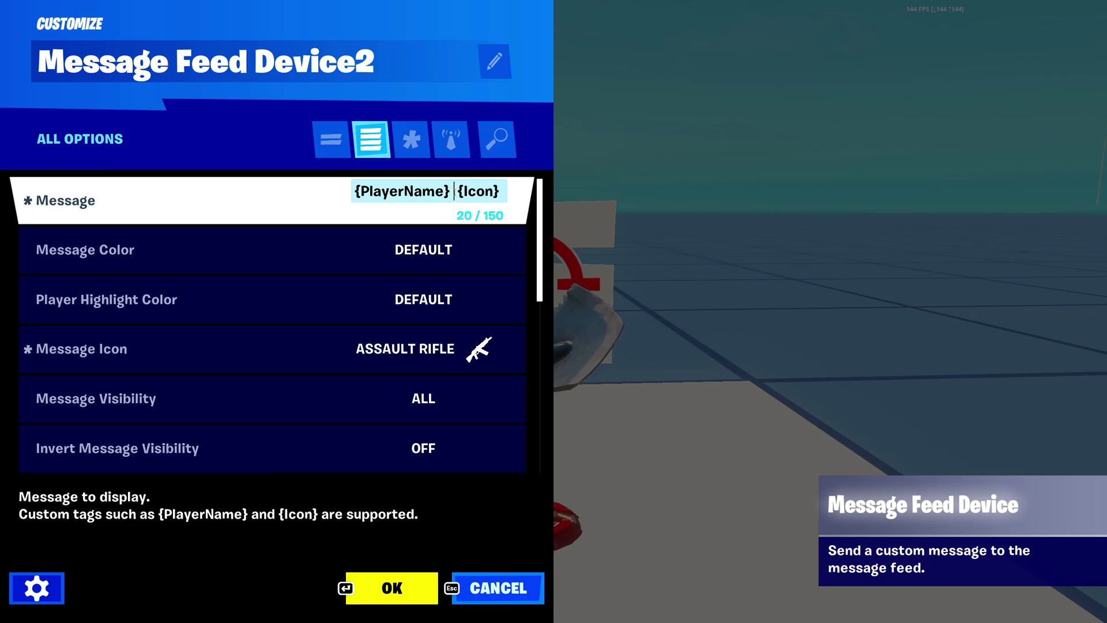
type("Picked up ")
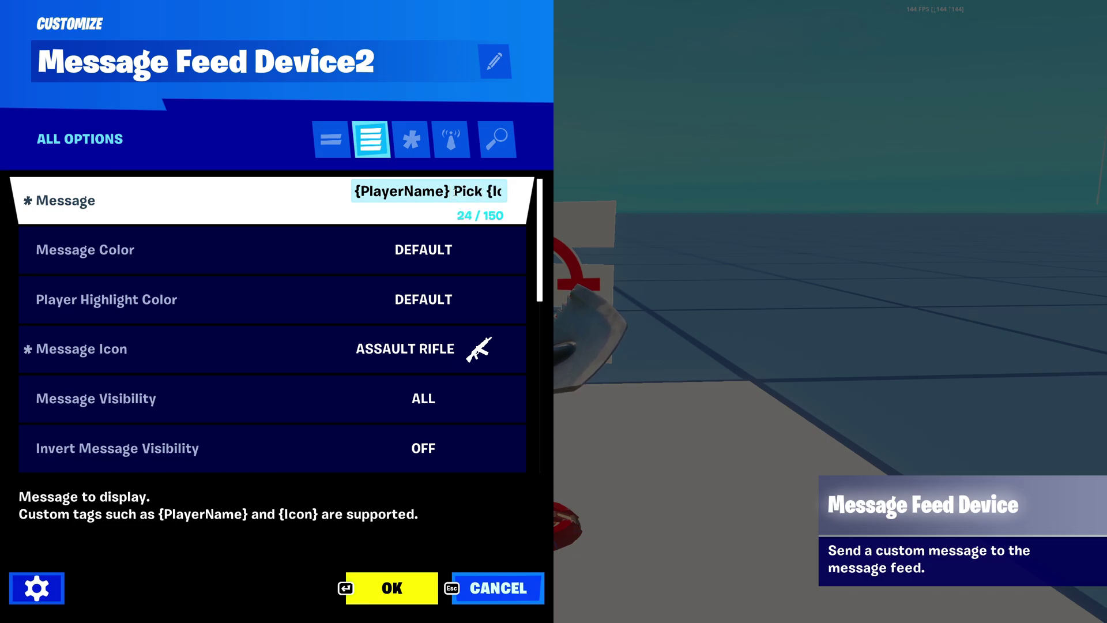
type("a w")
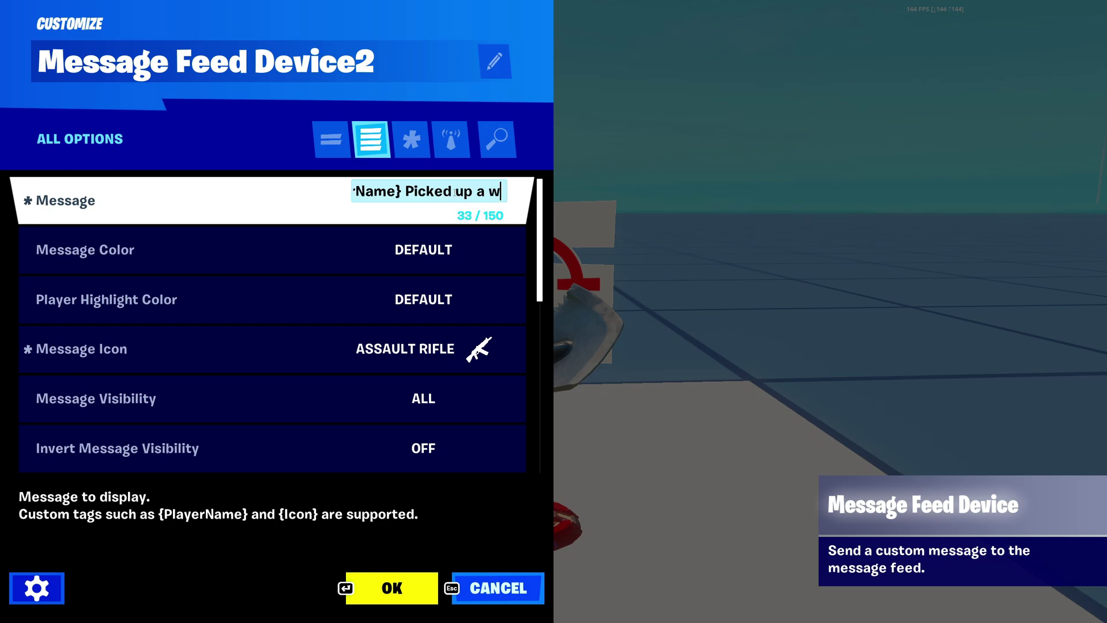
type("eapon")
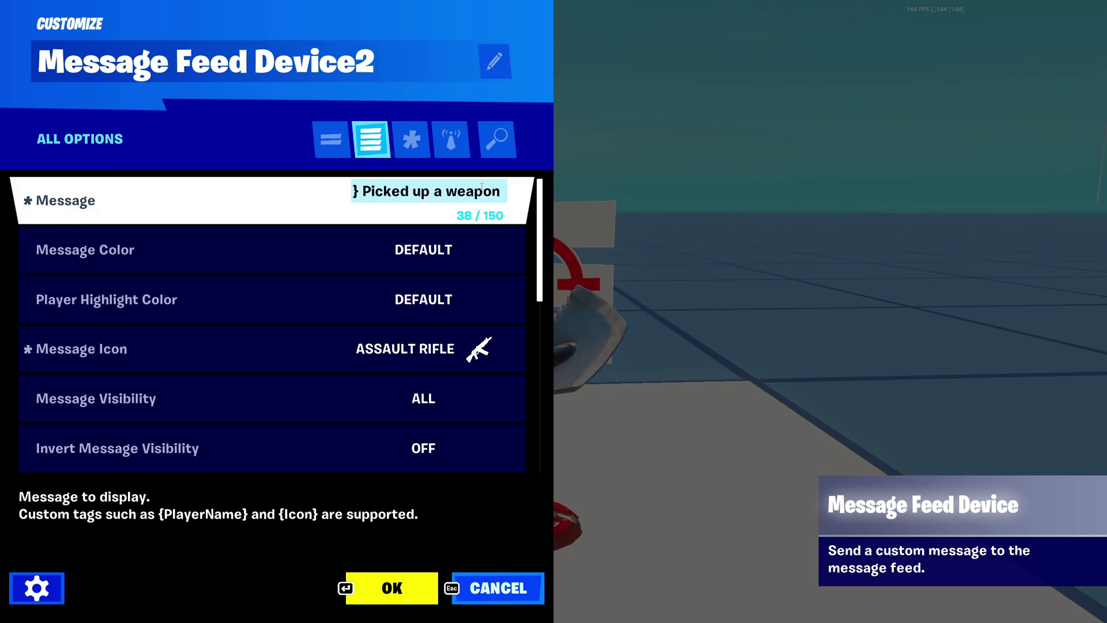
type(" {Icon}")
left_click(480, 195)
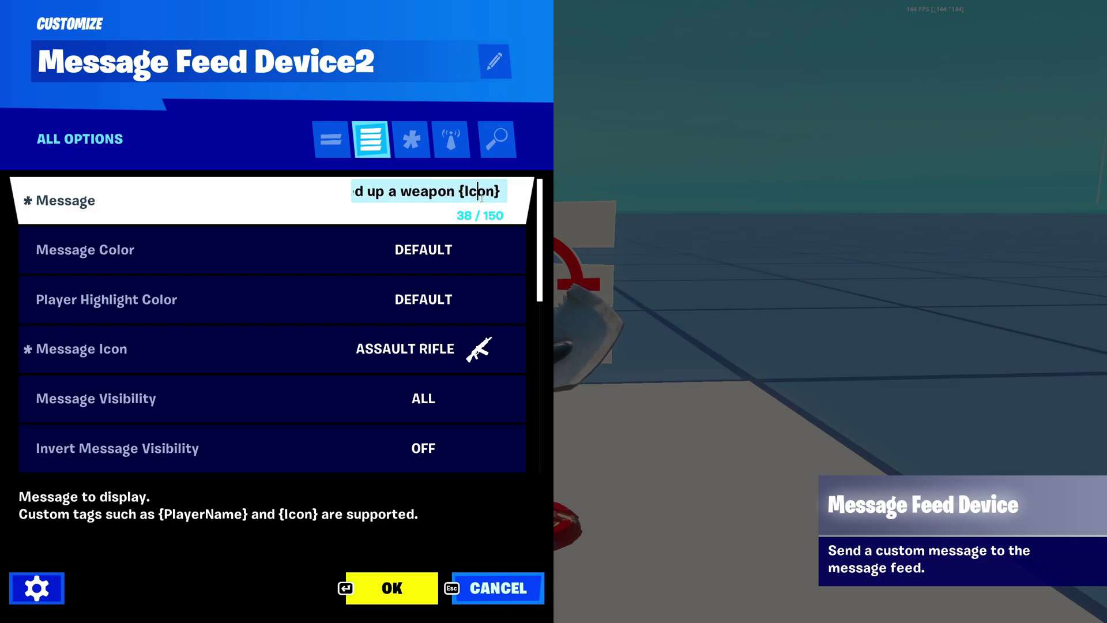
left_click_drag(409, 191, 528, 204)
left_click(386, 191)
key("Escape")
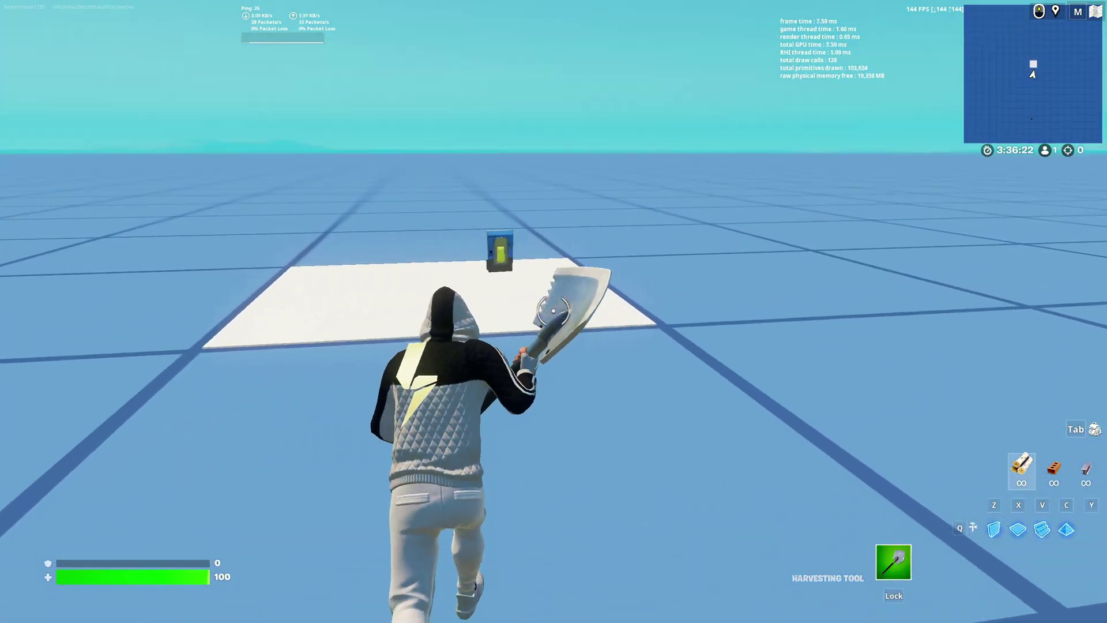
- Test the message in the running game by walking to the Subscribe! button and activating it several times
key("w")
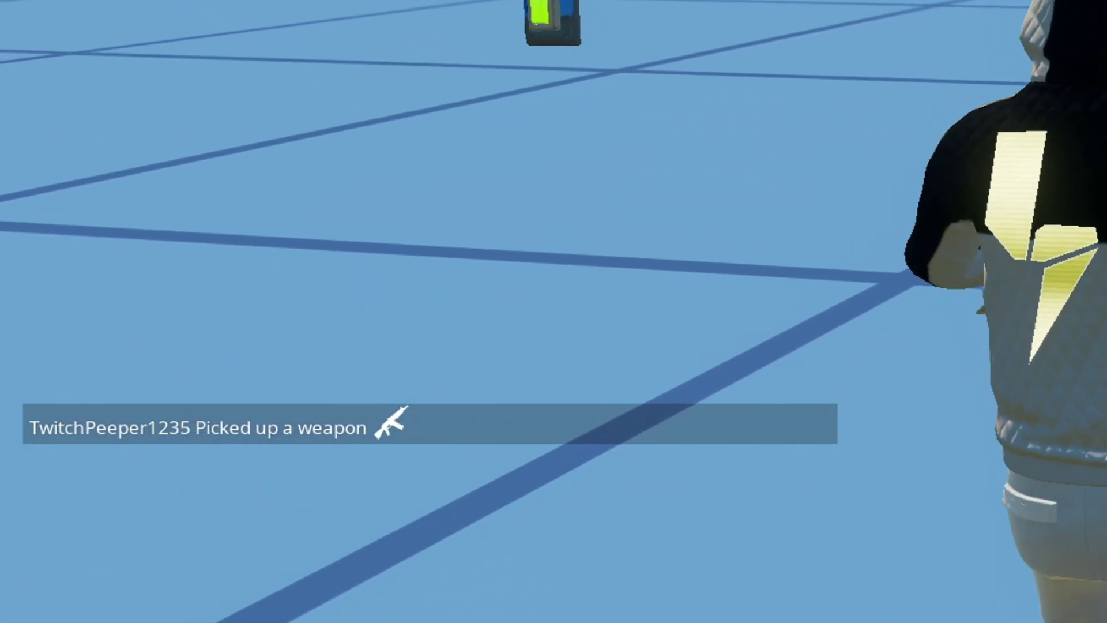
key("w")
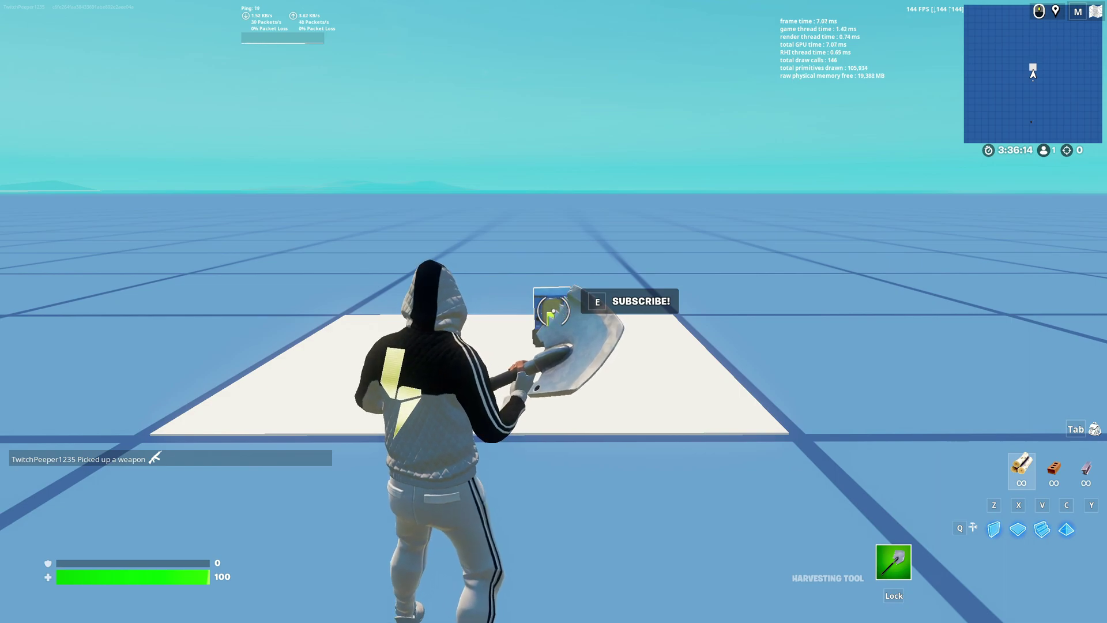
key("e")
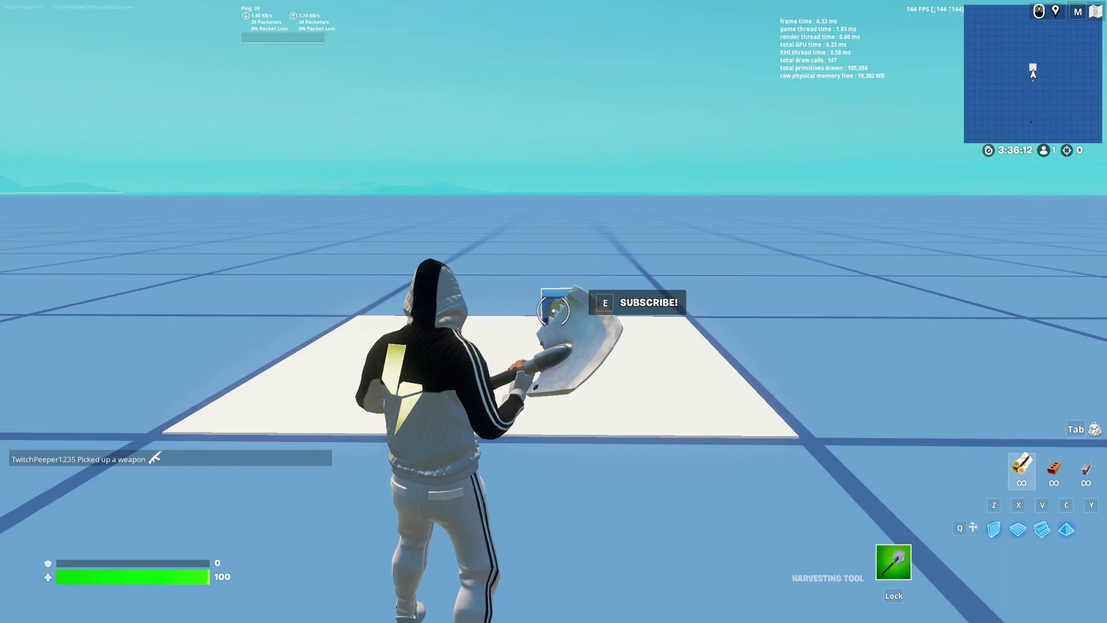
key("e")
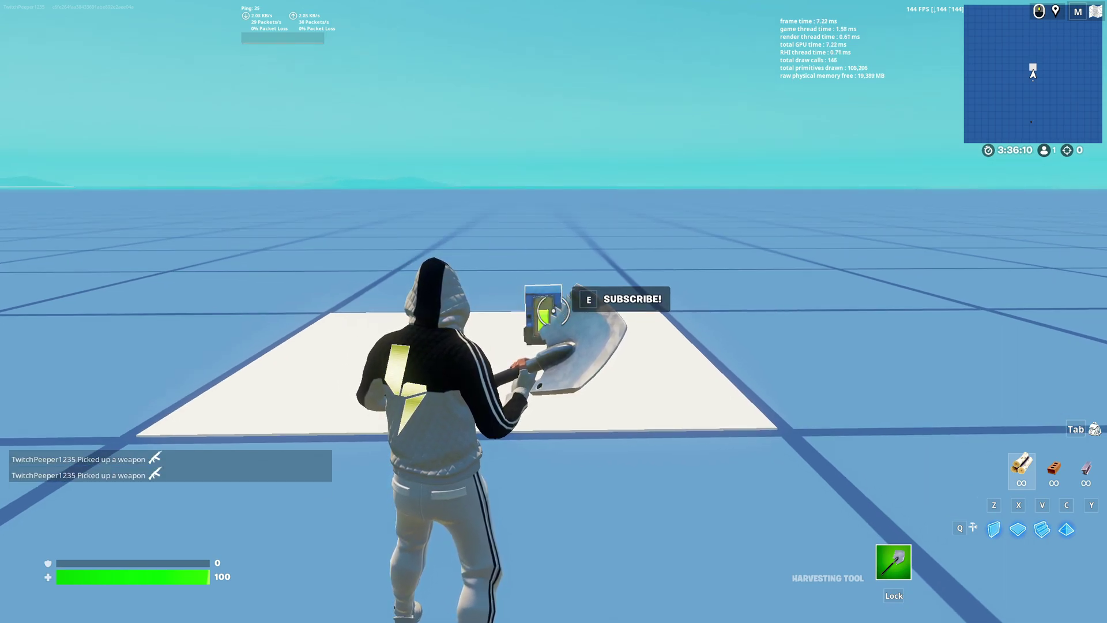
key("e")
key("e")
key("e")
key("s")
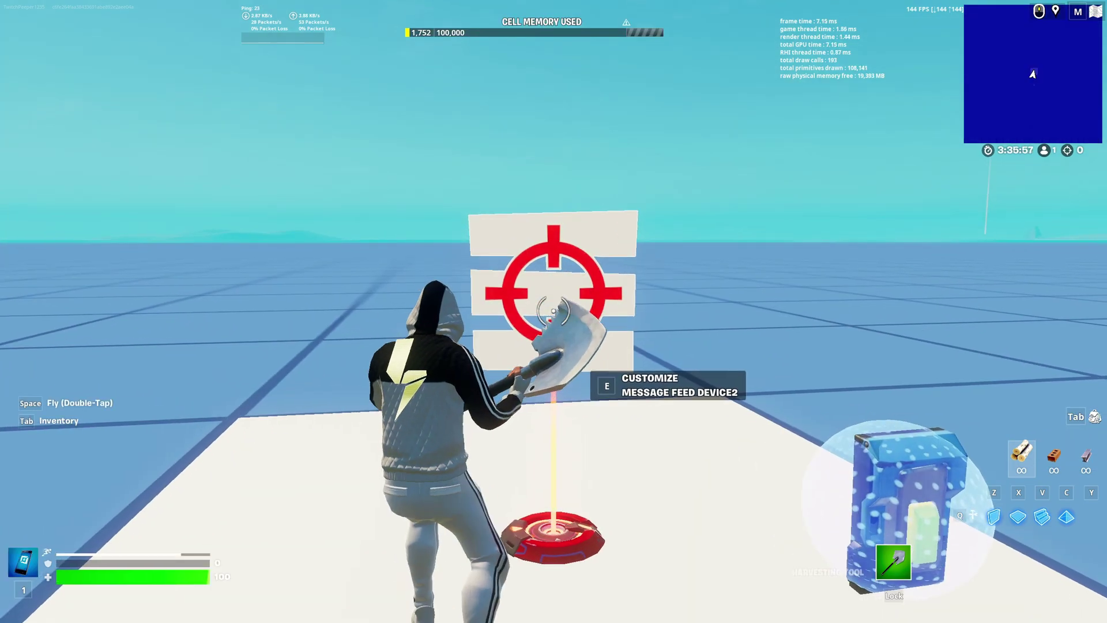
- Reopen the second Message Feed device's customization and change its Message Color to Pink
key("e")
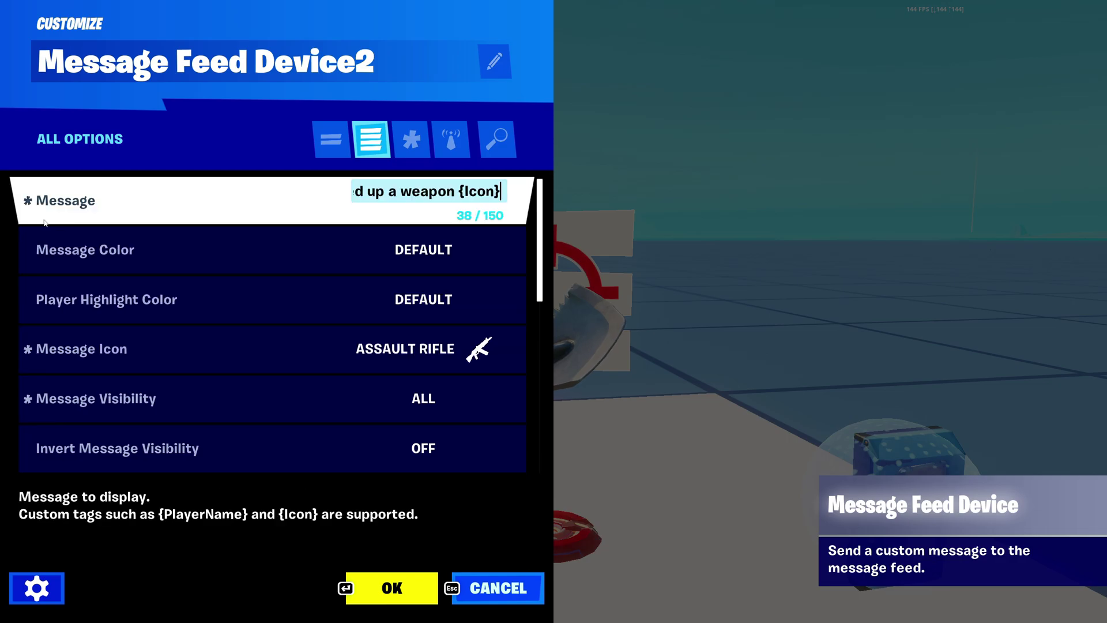
left_click(411, 259)
left_click(411, 259)
left_click(411, 259)
left_click(411, 259)
left_click(411, 259)
left_click(352, 245)
left_click(353, 248)
left_click(353, 248)
left_click(354, 249)
left_click(412, 253)
left_click(404, 253)
left_click(397, 251)
scroll(397, 251, "down", 4)
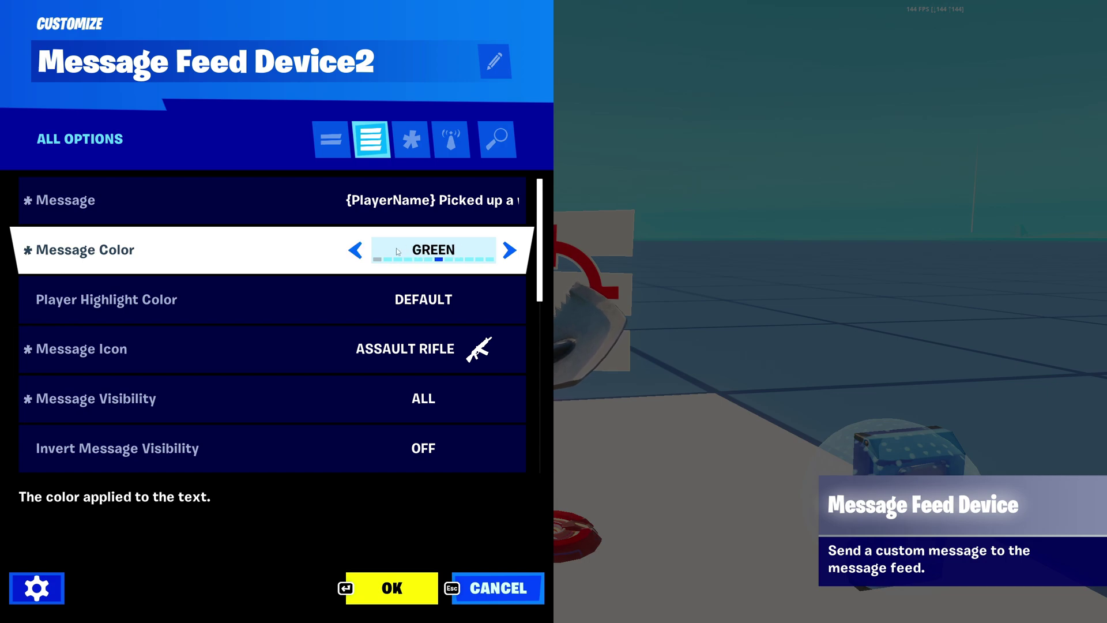
scroll(397, 248, "down", 3)
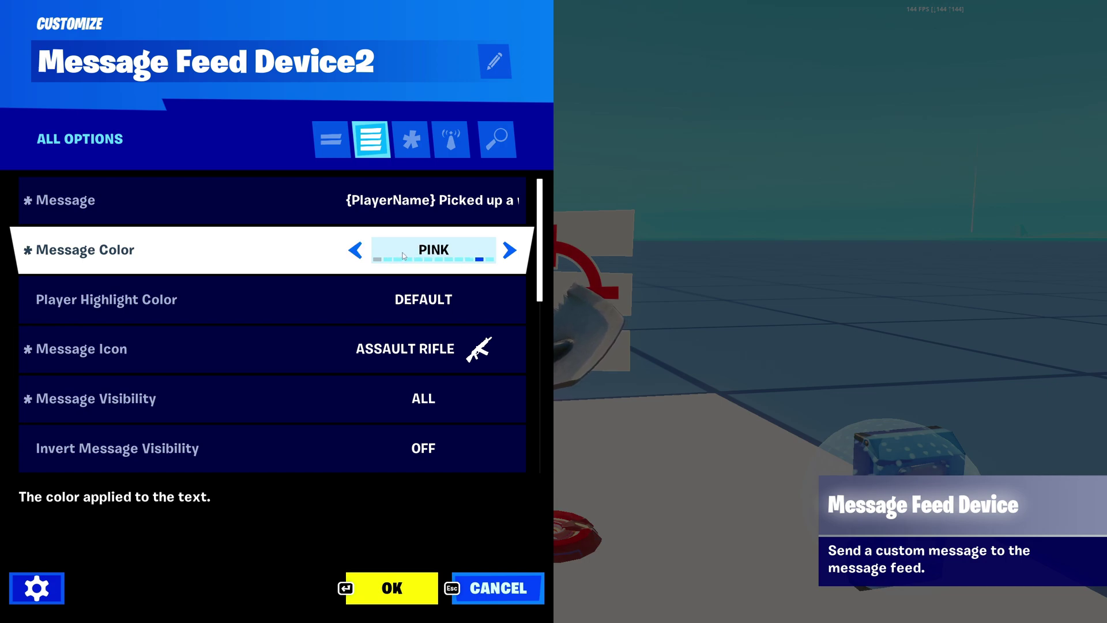
- Highlight the {PlayerName} tag in the Message text to identify the part governed by Player Highlight Color
left_click(352, 250)
scroll(376, 251, "up", 1)
scroll(406, 249, "down", 1)
scroll(73, 296, "down", 1)
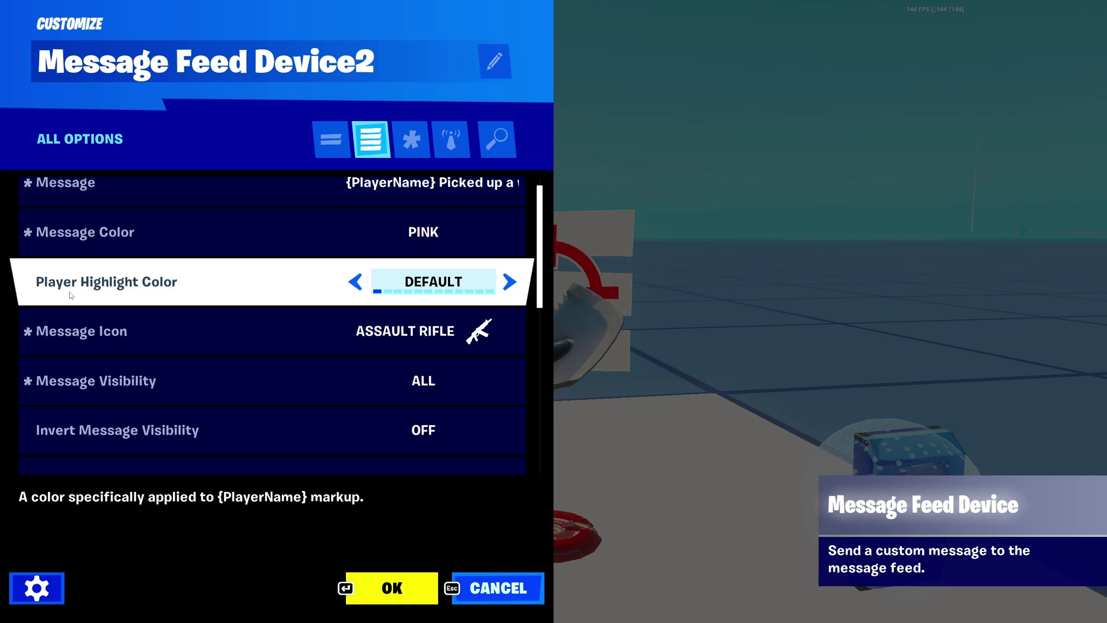
left_click(377, 196)
key("Home")
left_click_drag(449, 191, 322, 192)
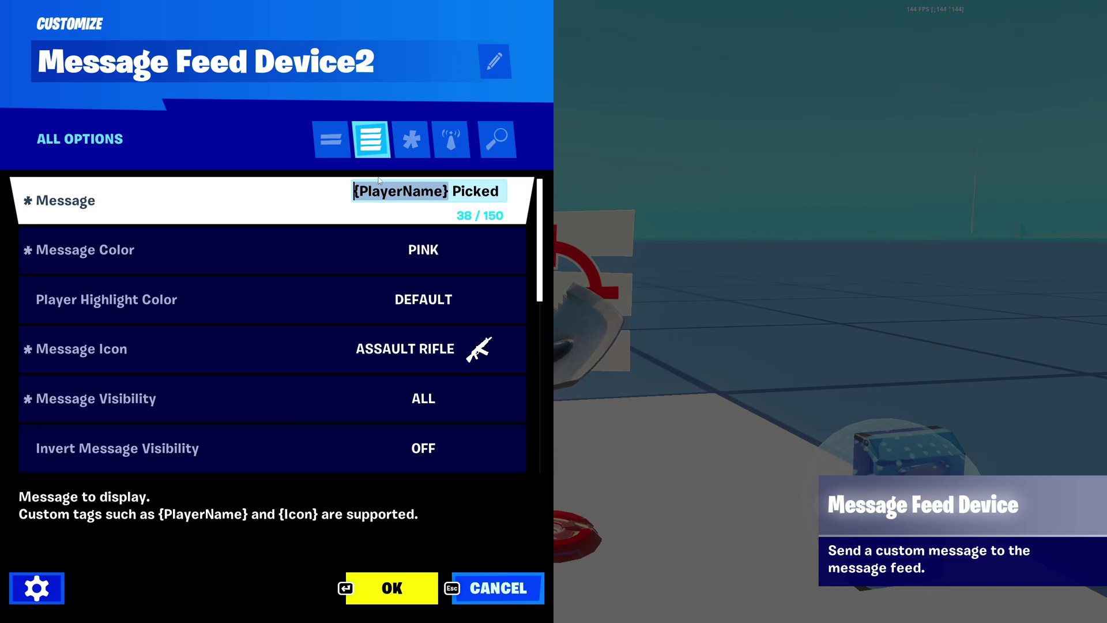
left_click(395, 193)
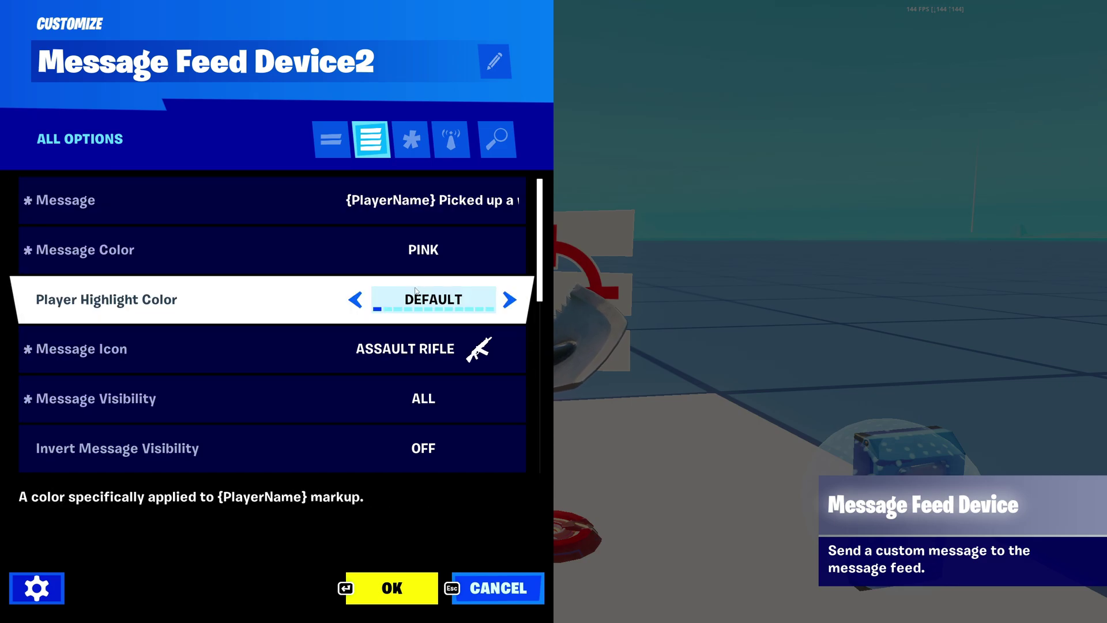
- Set the Player Highlight Color to Blue
left_click(436, 304)
left_click(437, 305)
left_click(439, 307)
left_click(440, 306)
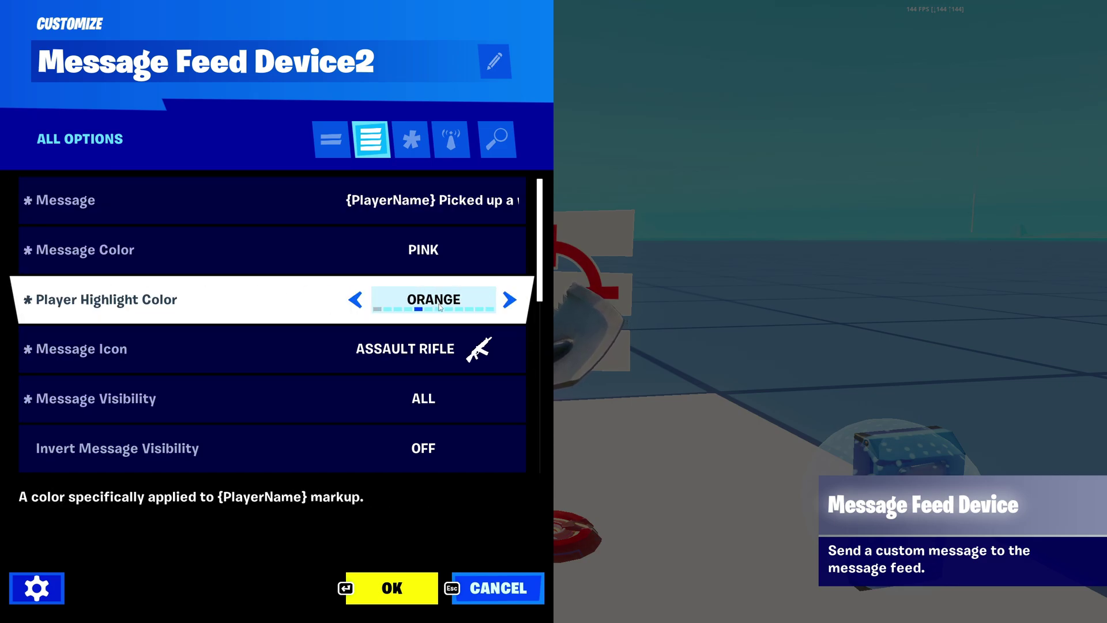
left_click(428, 311)
left_click(428, 310)
left_click(428, 311)
left_click(428, 311)
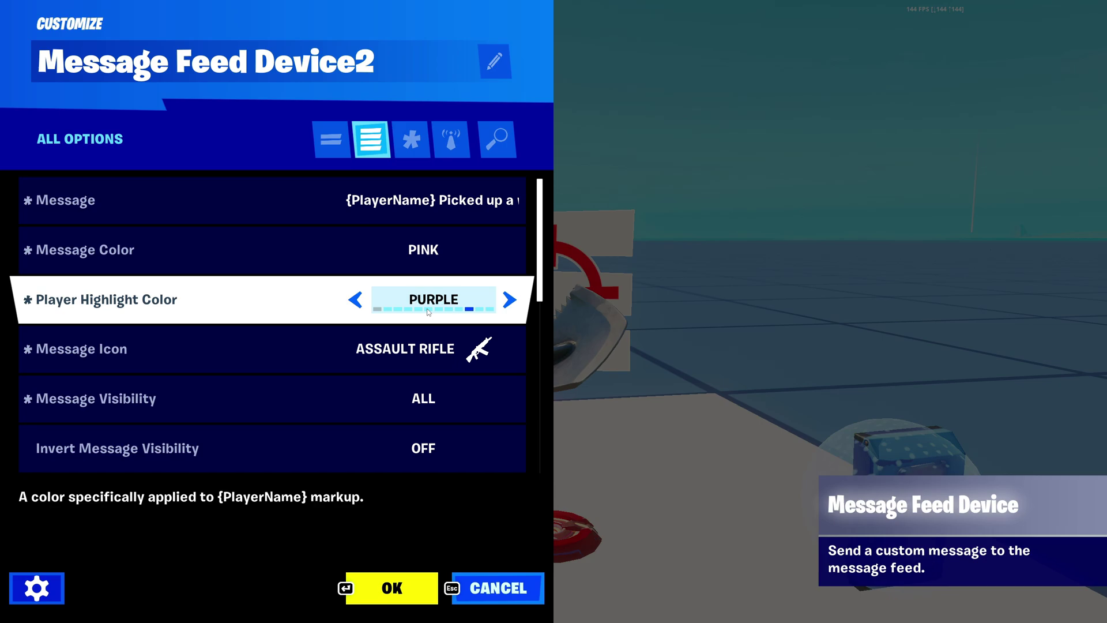
left_click(353, 300)
- Examine the Message text from the {PlayerName} tag through "Picked up a weapon" to the {Icon} tag, comparing which color applies to each part
left_click(333, 206)
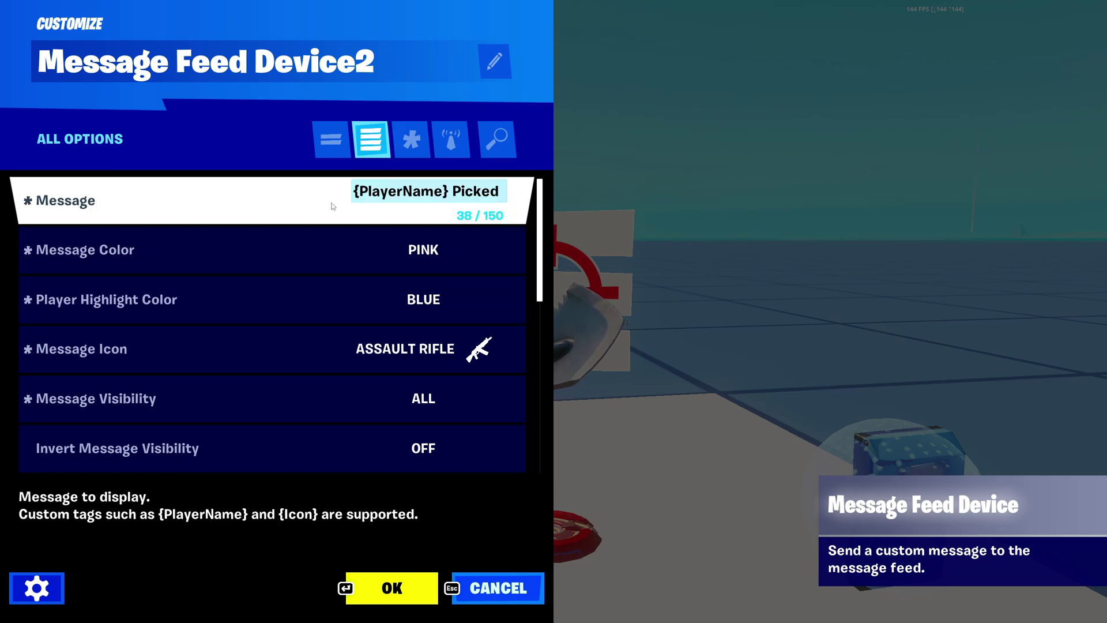
left_click_drag(364, 192, 445, 191)
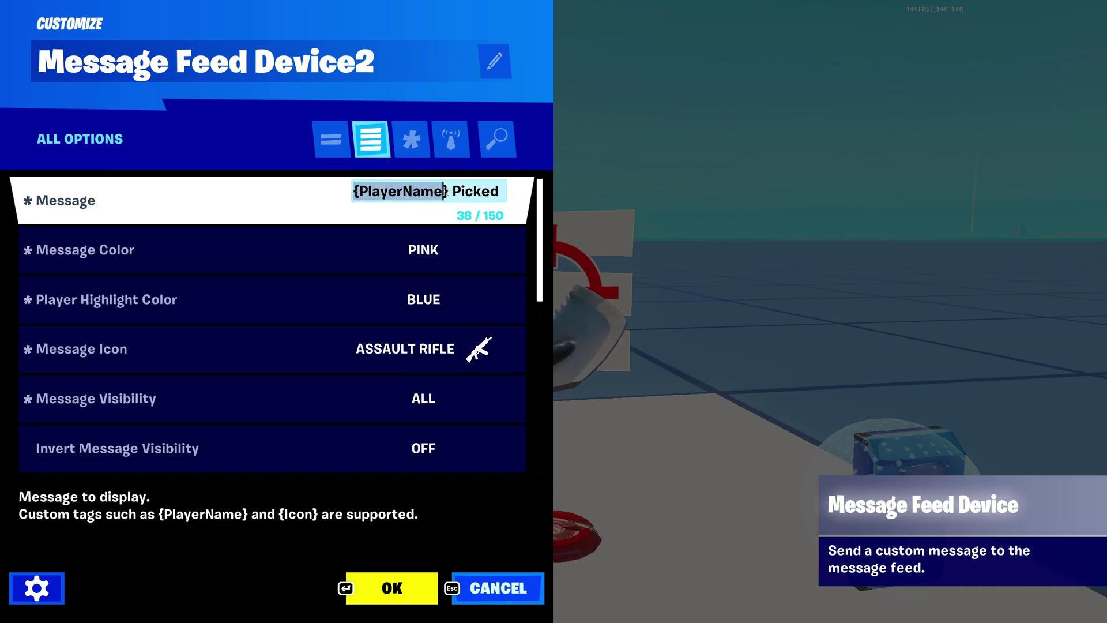
key("shift+Right")
key("shift+Right")
key("shift+Right")
key("shift+Right")
key("shift+Right")
key("shift+Right")
key("shift+Right")
key("shift+Right")
key("shift+Right")
key("shift+Right")
key("shift+Right")
key("shift+Right")
key("shift+Right")
key("shift+Right")
key("shift+Right")
key("shift+Right")
key("shift+Right")
key("shift+Right")
key("shift+Right")
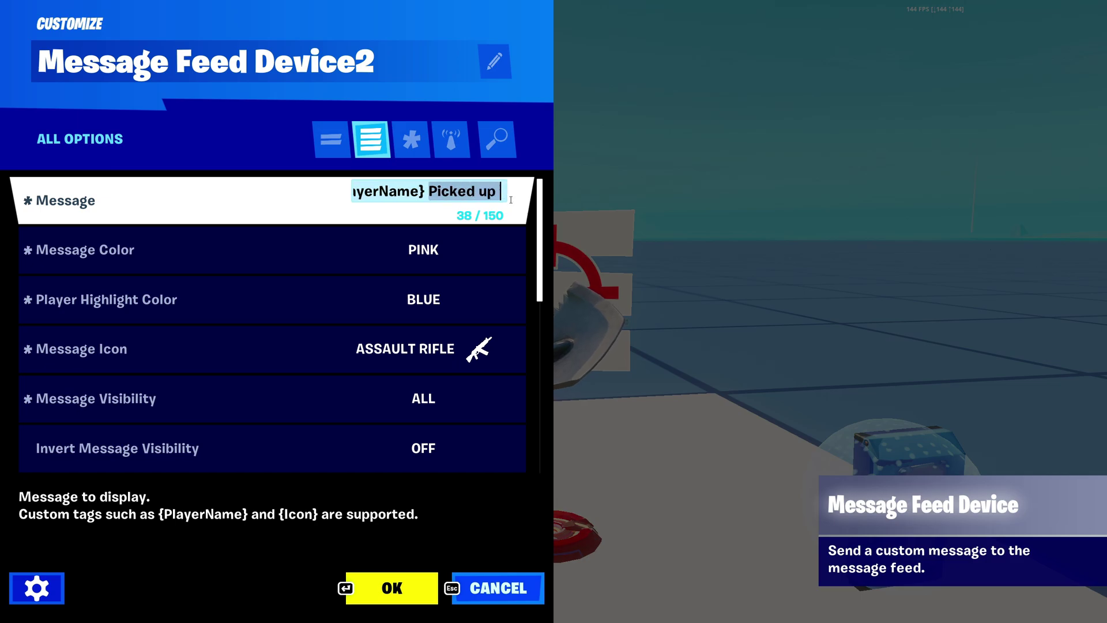
left_click(457, 234)
left_click(455, 224)
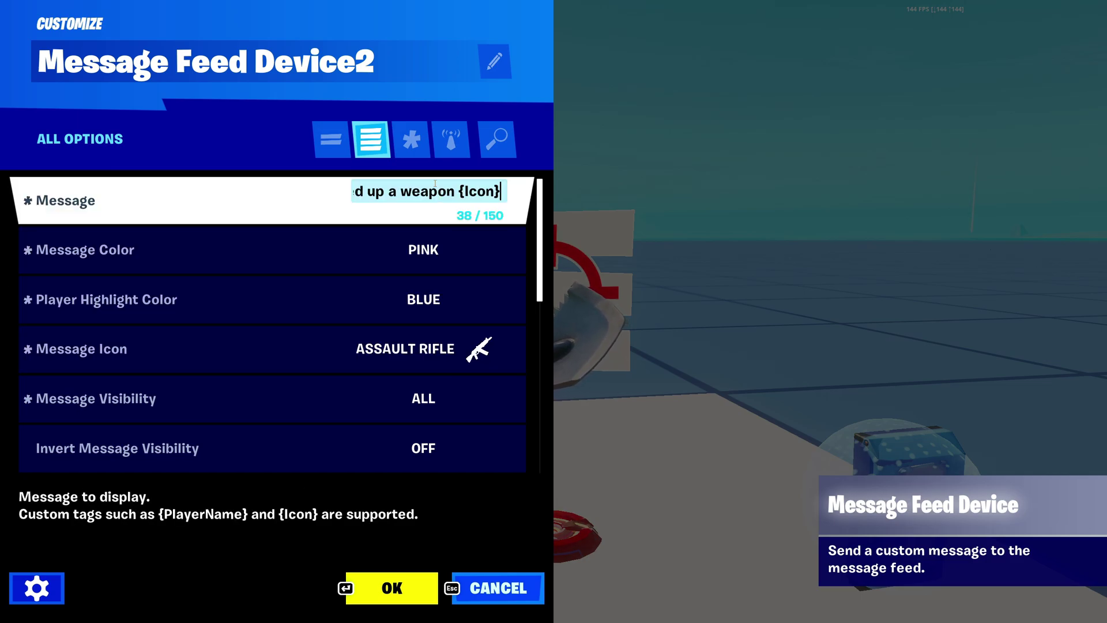
- Try out the Message Visibility choices, including Enemies and individual team numbers, and return the option to All
scroll(399, 310, "down", 2)
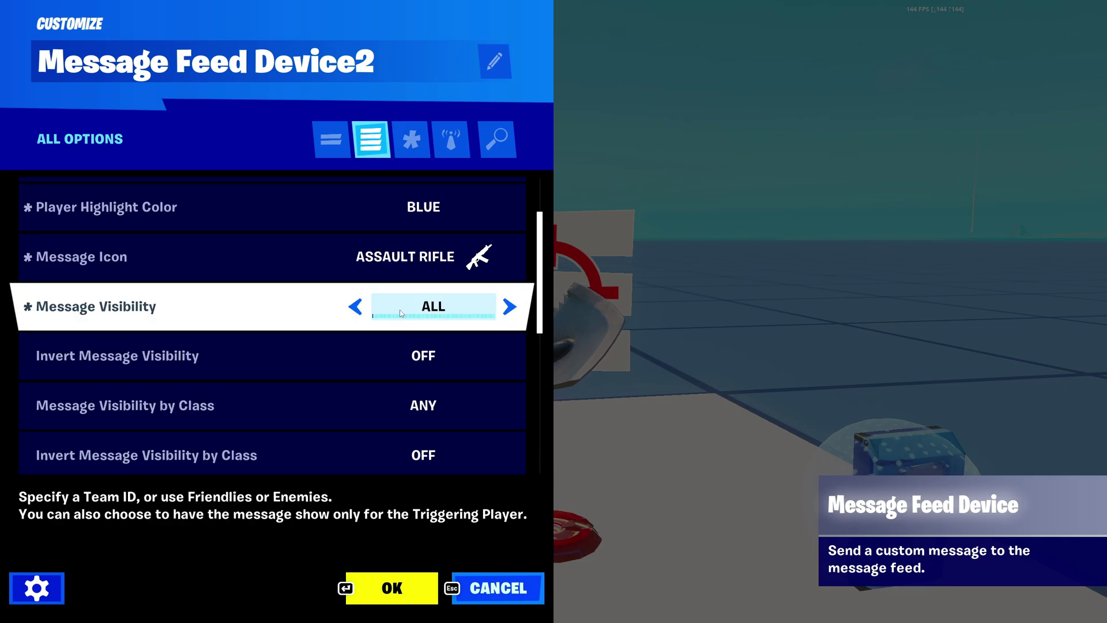
left_click(400, 309)
left_click(400, 309)
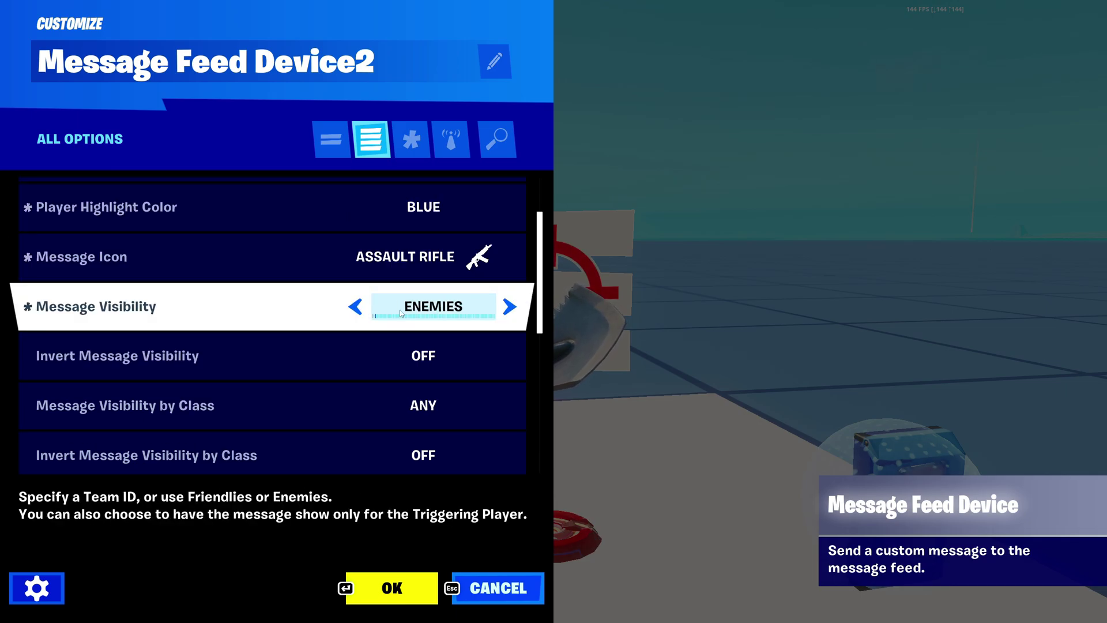
left_click(359, 308)
left_click(396, 315)
left_click(396, 316)
left_click(396, 315)
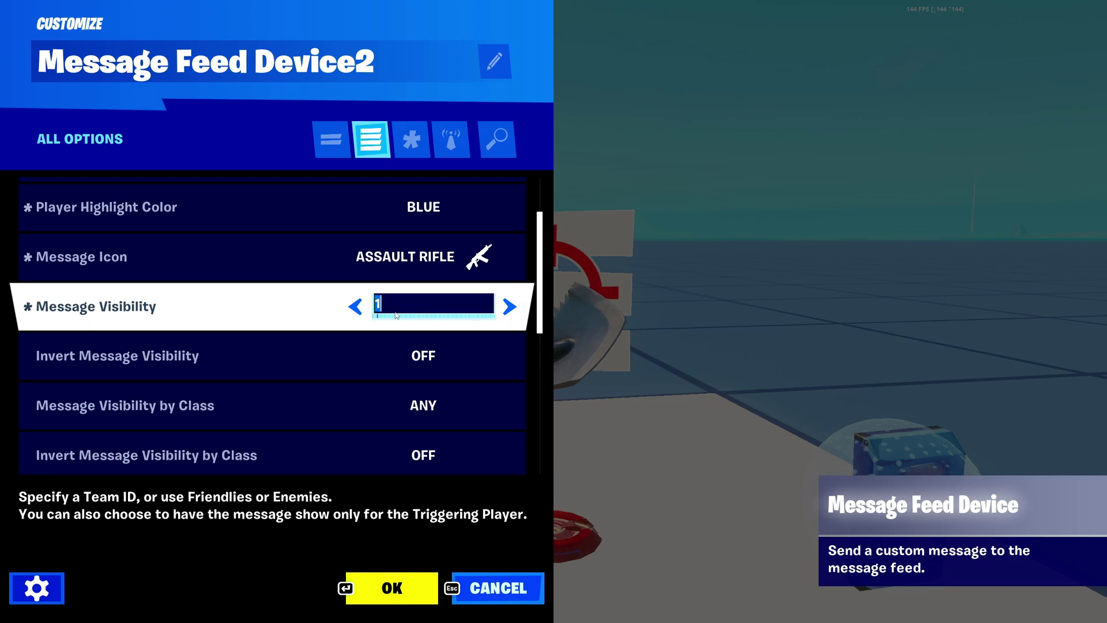
left_click(521, 311)
left_click(521, 312)
left_click(521, 311)
left_click(511, 309)
left_click(514, 311)
left_click(515, 311)
left_click(355, 307)
left_click(355, 307)
left_click(355, 307)
left_click(354, 307)
left_click(355, 307)
left_click(354, 307)
left_click(355, 308)
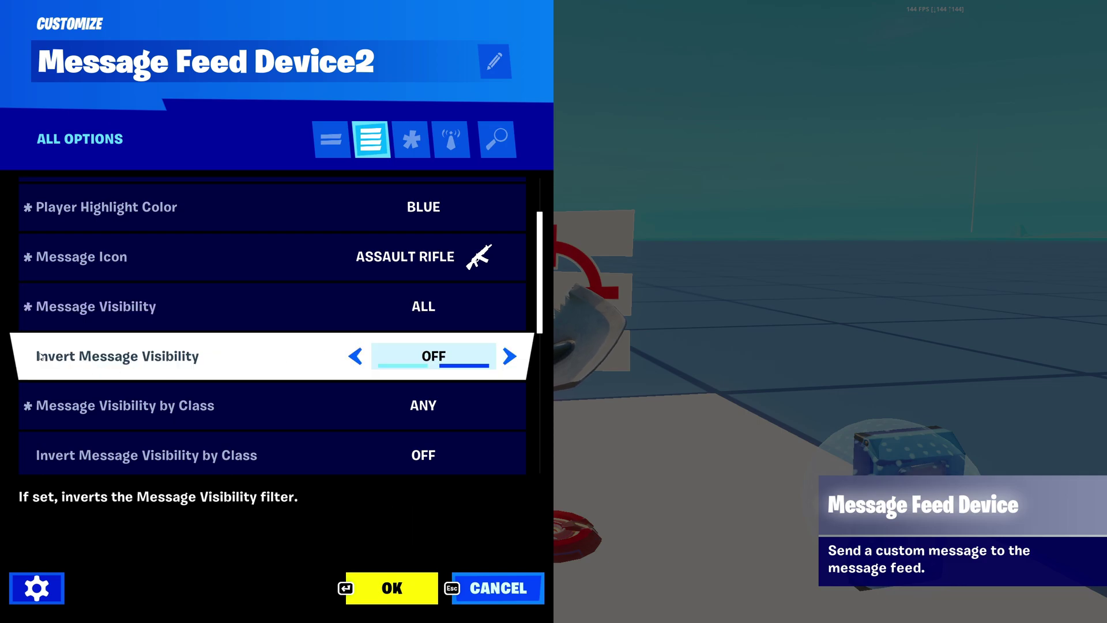
- Try Message Visibility set to Team 1 with Invert Message Visibility on, and restore them to All and Off
scroll(40, 357, "down", 1)
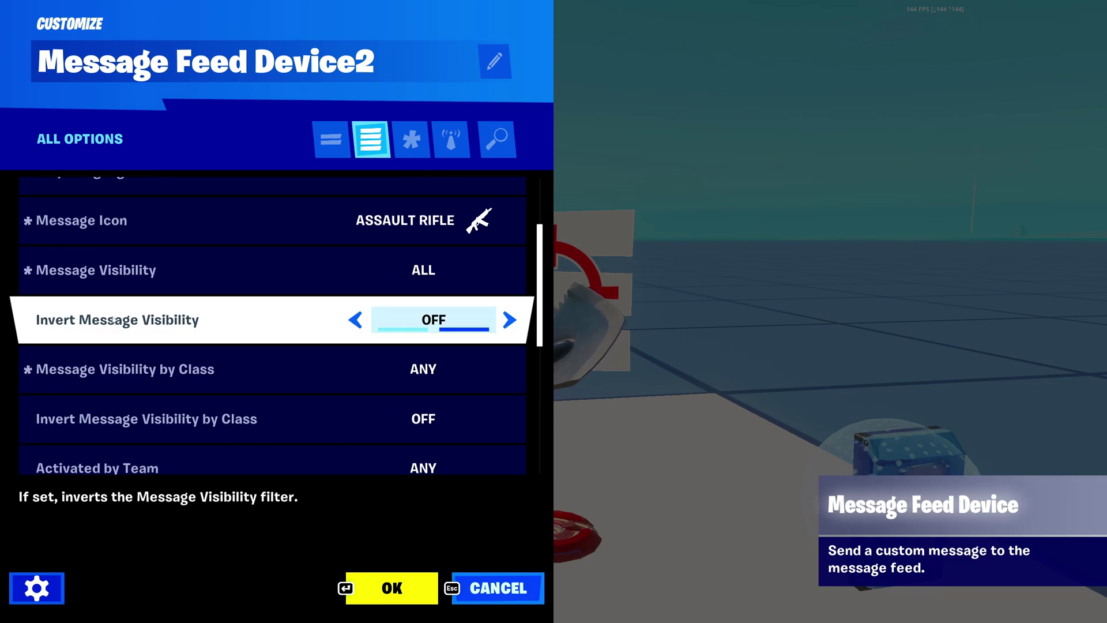
left_click(375, 270)
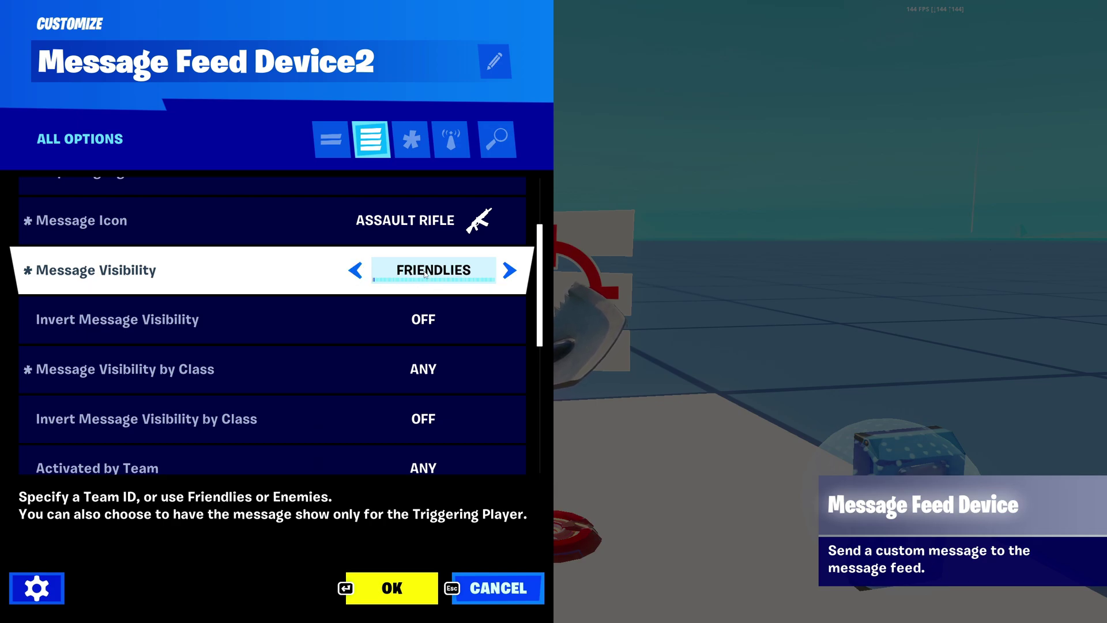
left_click_drag(406, 282, 423, 282)
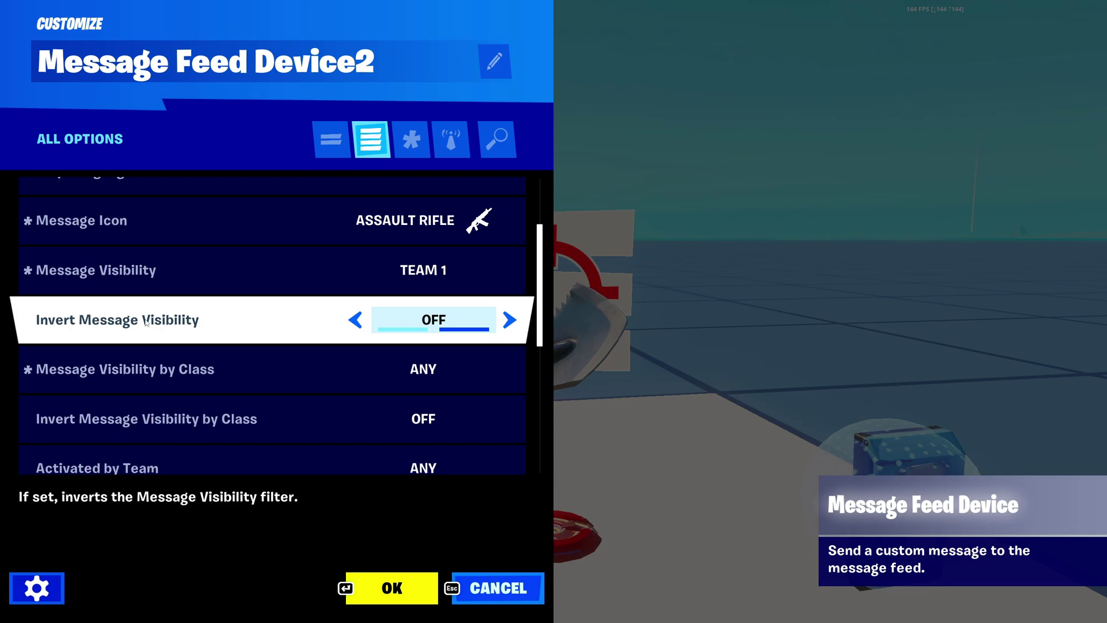
left_click(441, 325)
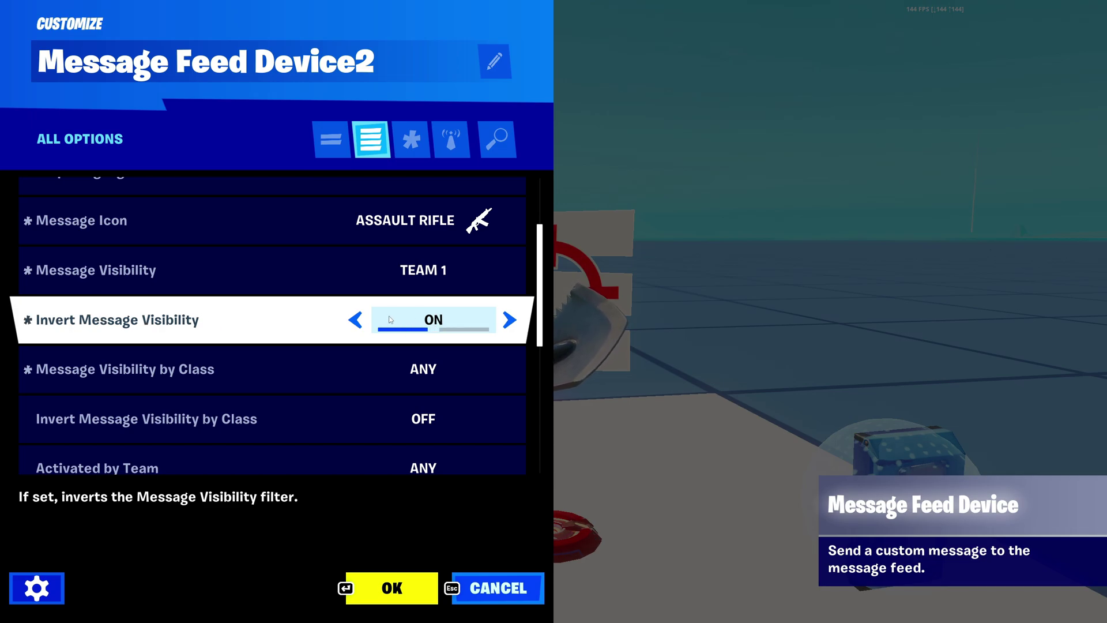
left_click(437, 271)
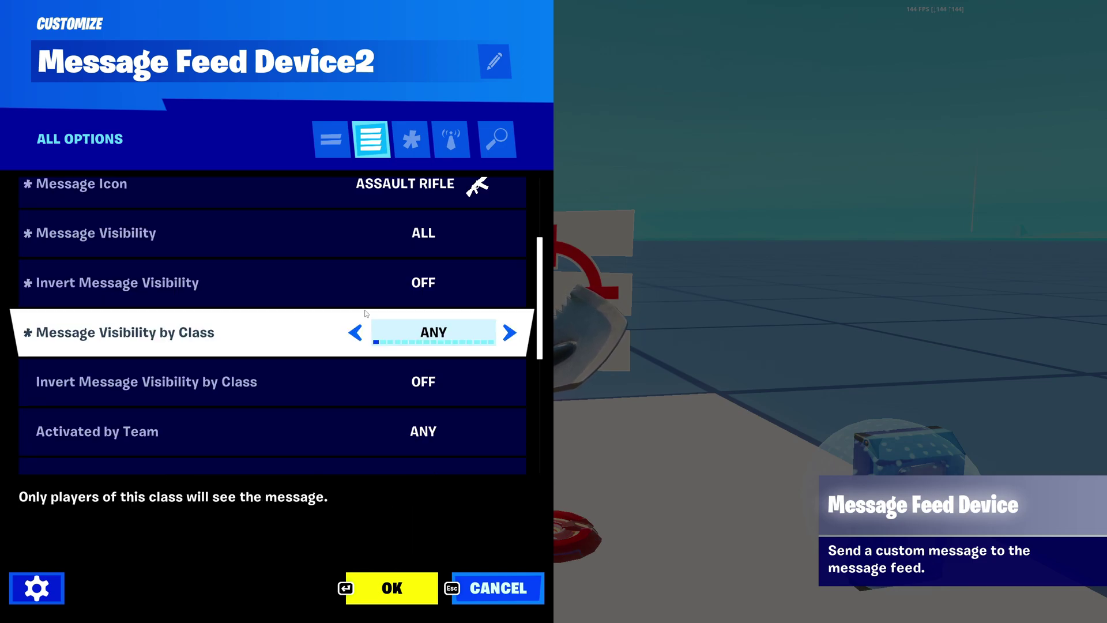
- Try Message Visibility by Class set to 1 with its invert option on, and restore them to Any and Off
scroll(346, 324, "down", 1)
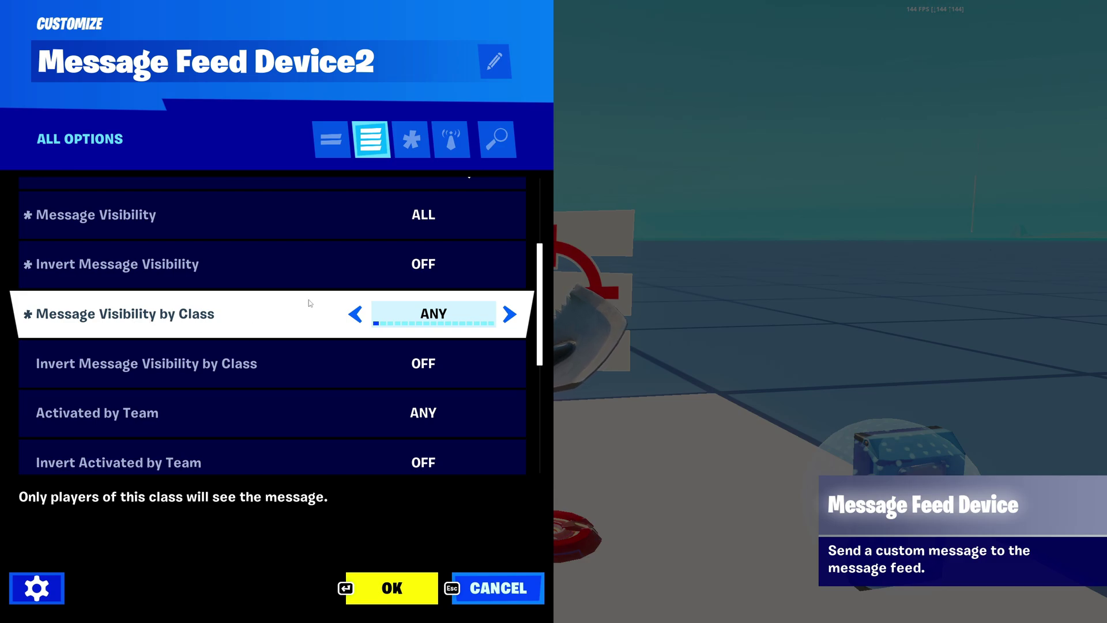
left_click(383, 318)
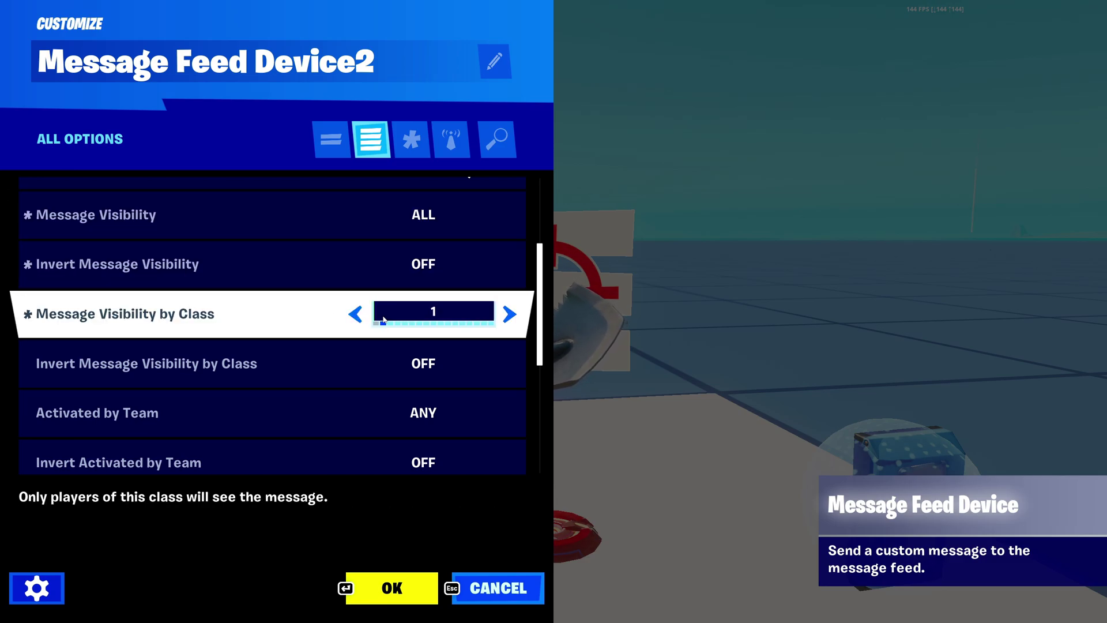
left_click(359, 316)
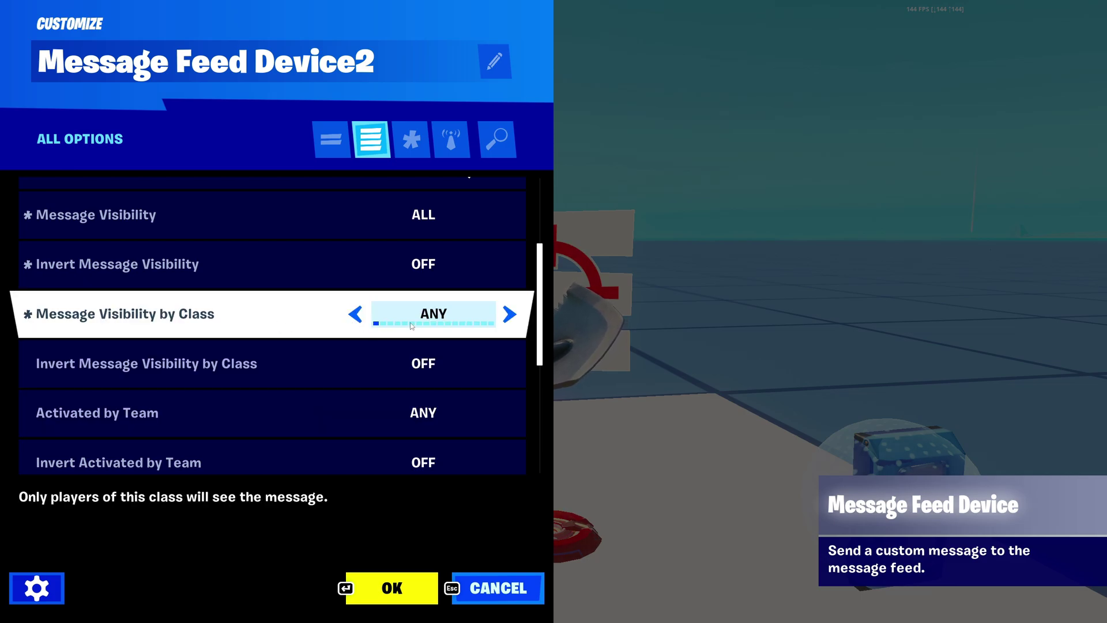
left_click(411, 324)
left_click(427, 382)
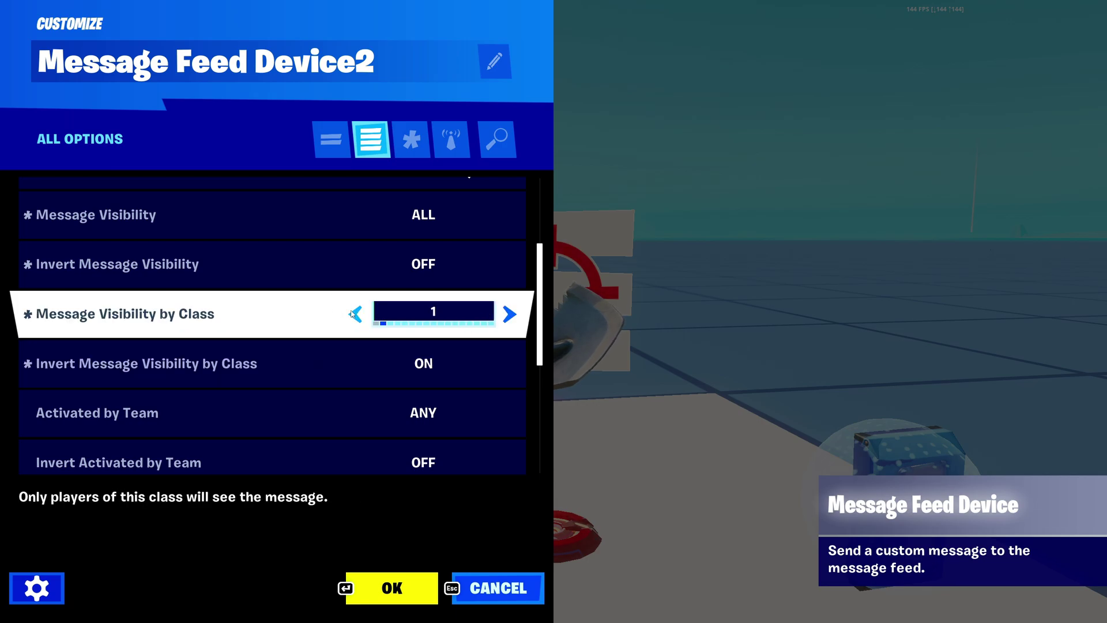
left_click(356, 363)
left_click(357, 315)
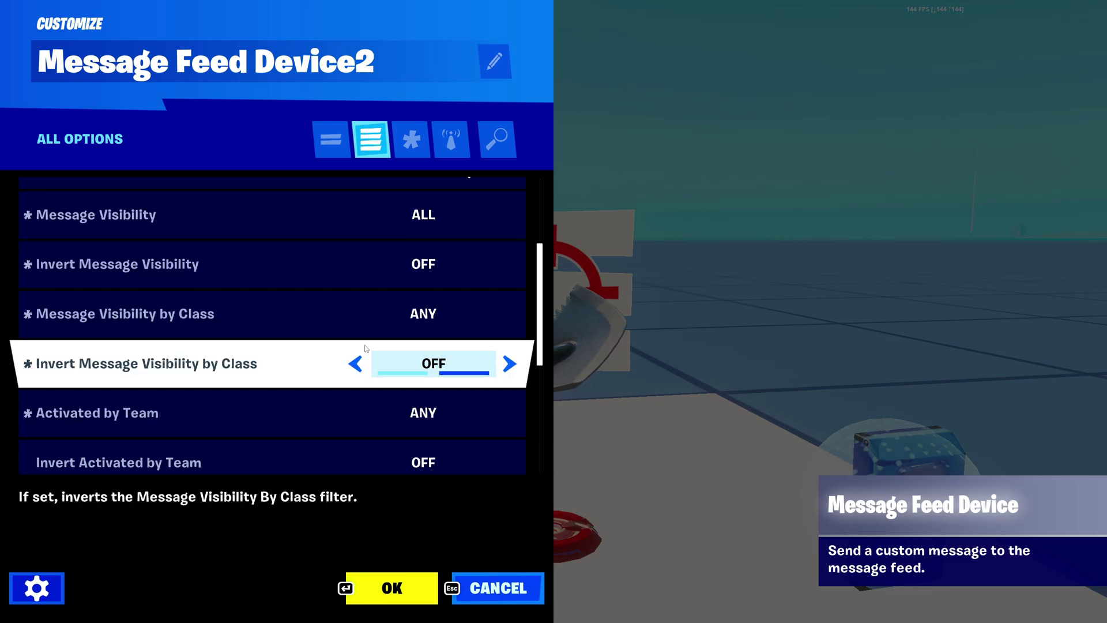
- Try Activated by Team set to Team 1 with Invert Activated by Team on, and restore them to Any and Off
scroll(288, 323, "down", 3)
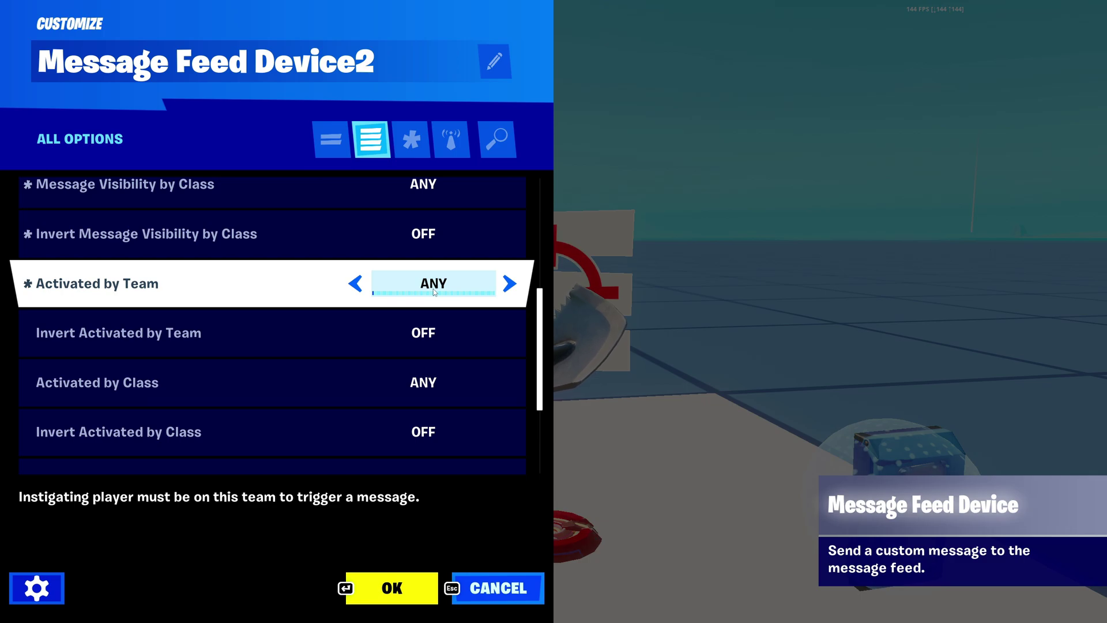
left_click(392, 288)
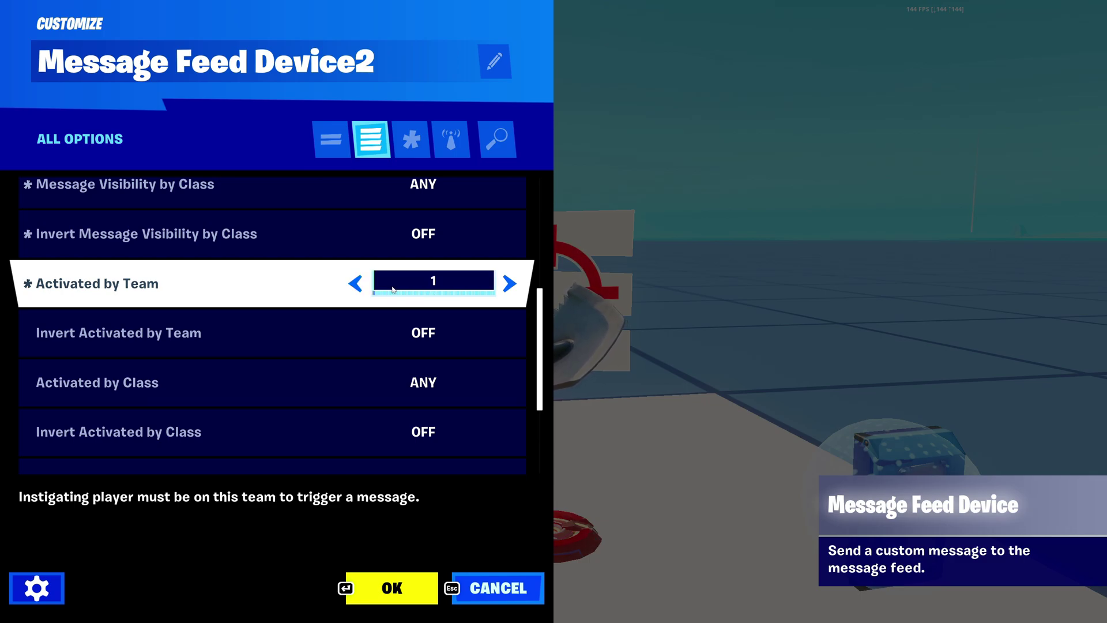
left_click(355, 284)
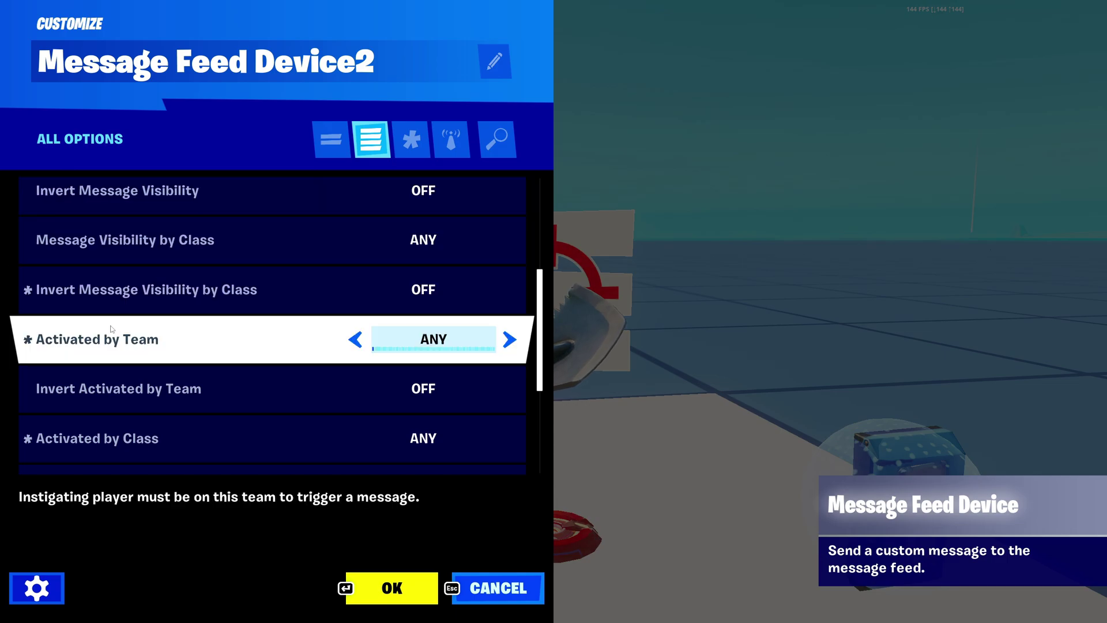
scroll(173, 332, "down", 1)
left_click(510, 302)
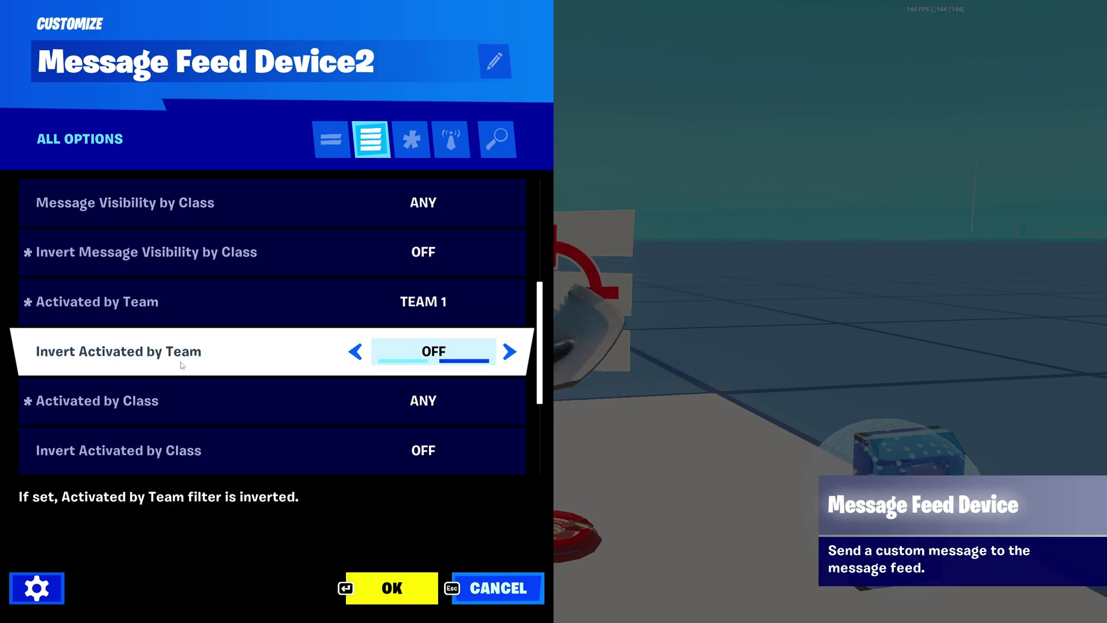
left_click(368, 360)
left_click(261, 301)
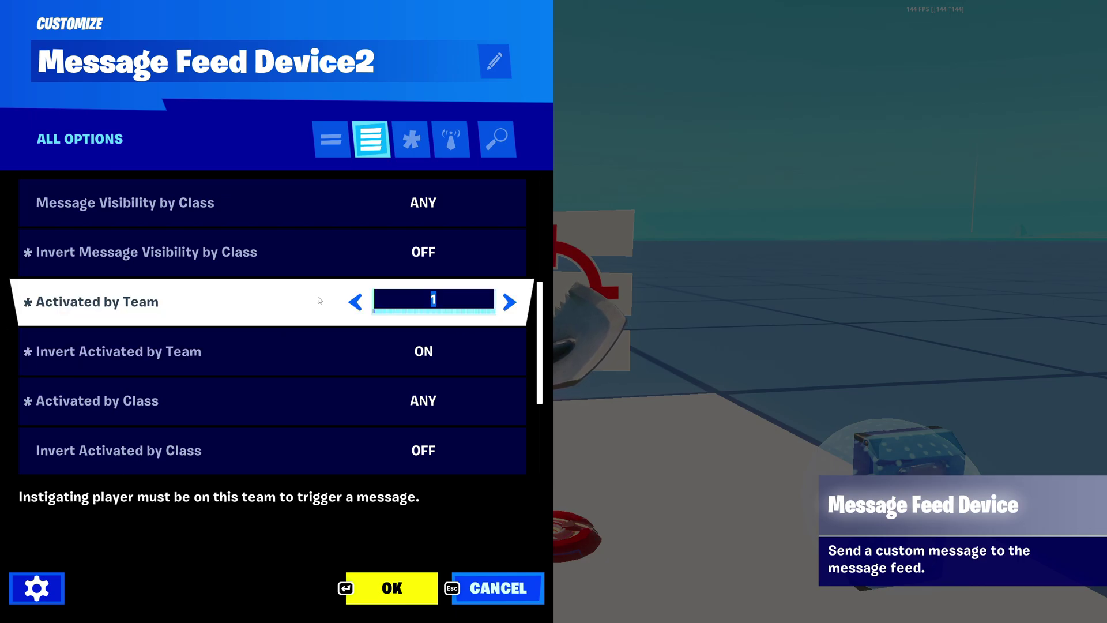
type("1")
left_click(738, 113)
left_click(348, 304)
left_click(405, 346)
left_click(435, 352)
left_click(399, 326)
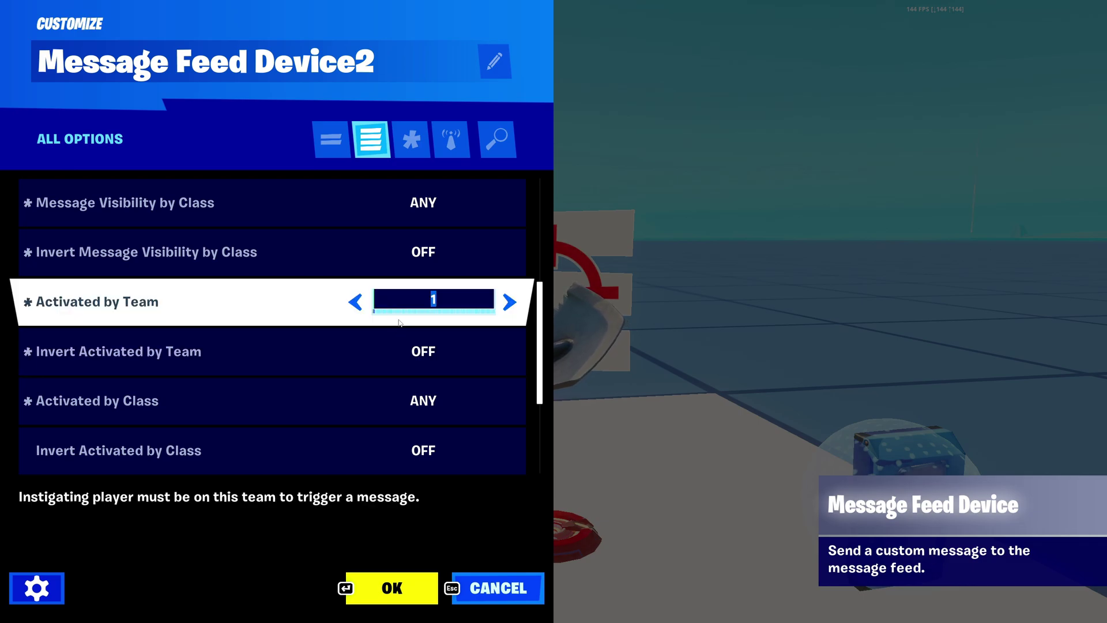
left_click(354, 309)
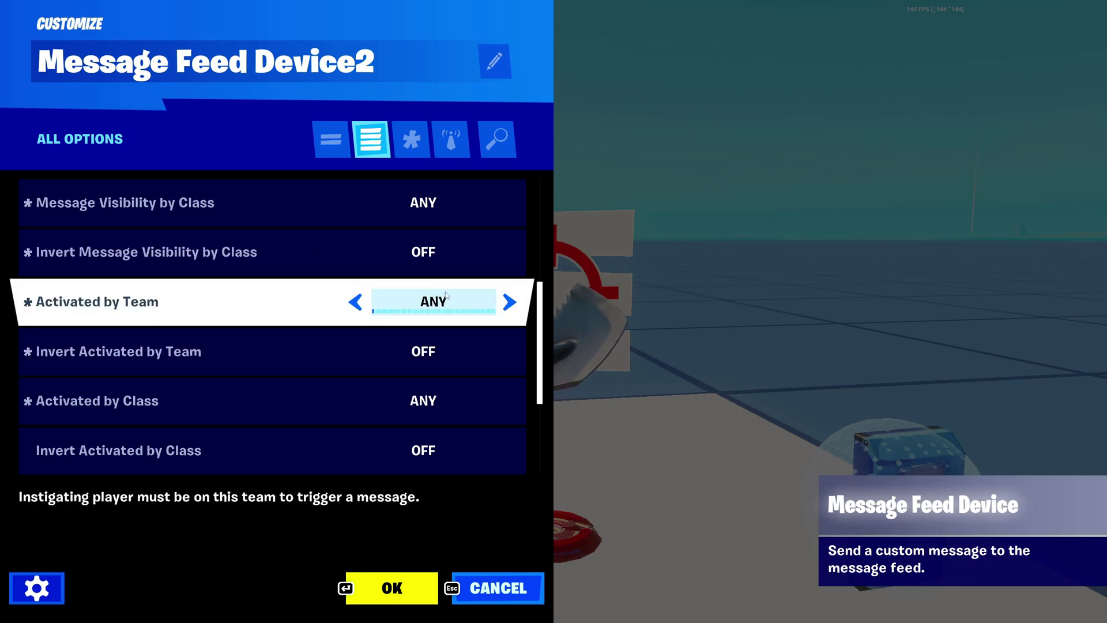
- Try Activated by Class set to 1 with Invert Activated by Class on, and restore them to Any and Off
scroll(420, 358, "down", 1)
scroll(403, 357, "down", 1)
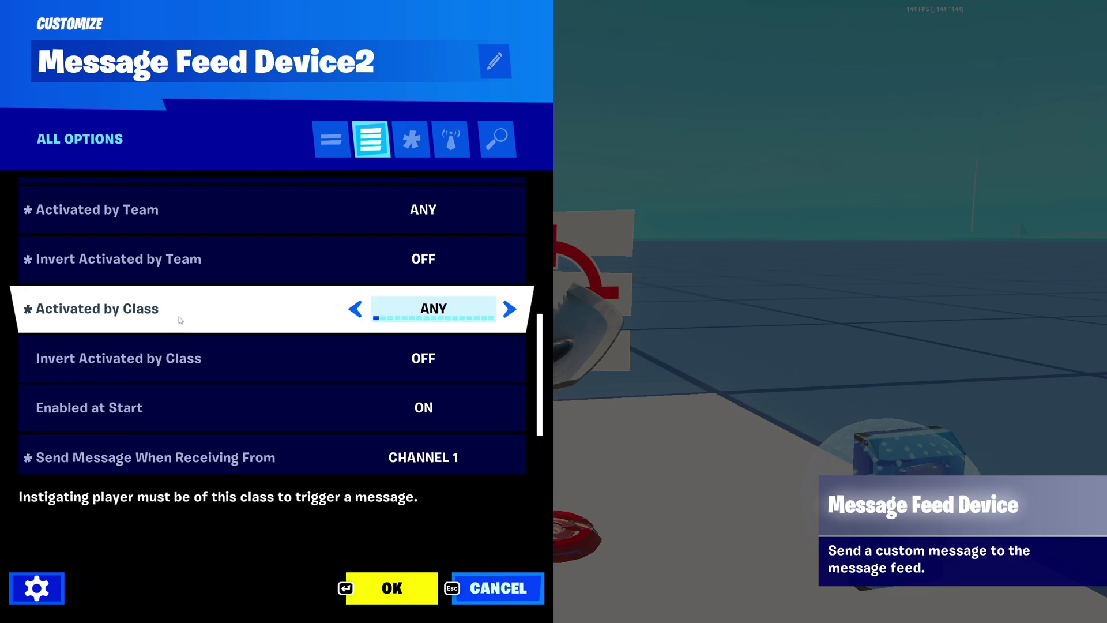
left_click(470, 314)
type("1")
left_click(385, 333)
left_click(425, 369)
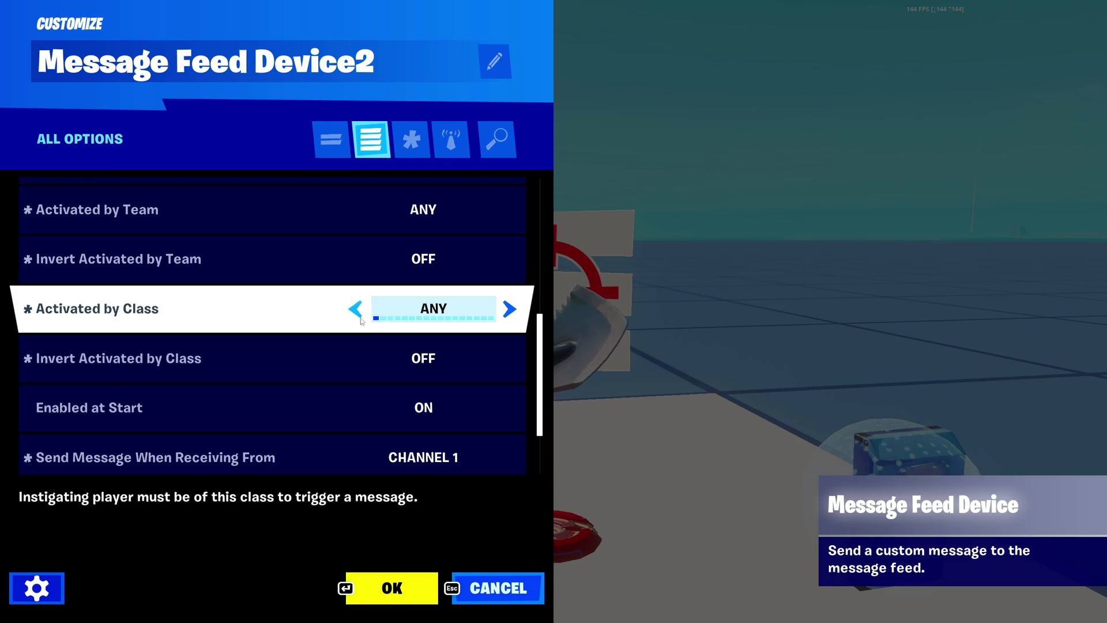
- Review the team and class activation filters and the Enabled at Start option
scroll(227, 346, "down", 1)
scroll(227, 346, "up", 2)
scroll(227, 345, "up", 3)
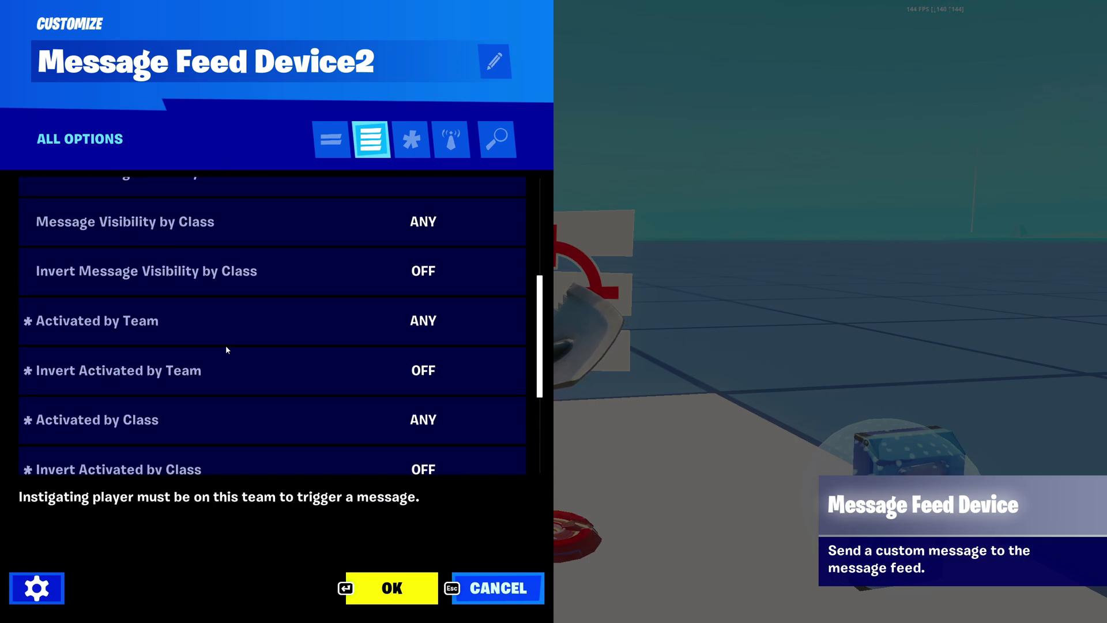
scroll(214, 417, "down", 5)
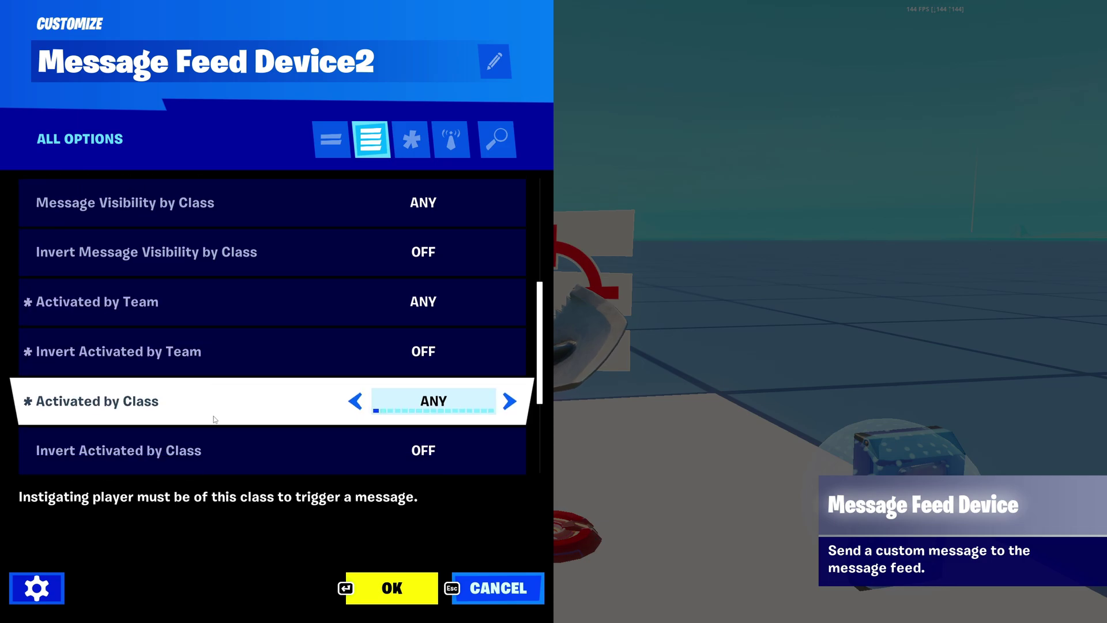
scroll(221, 408, "down", 1)
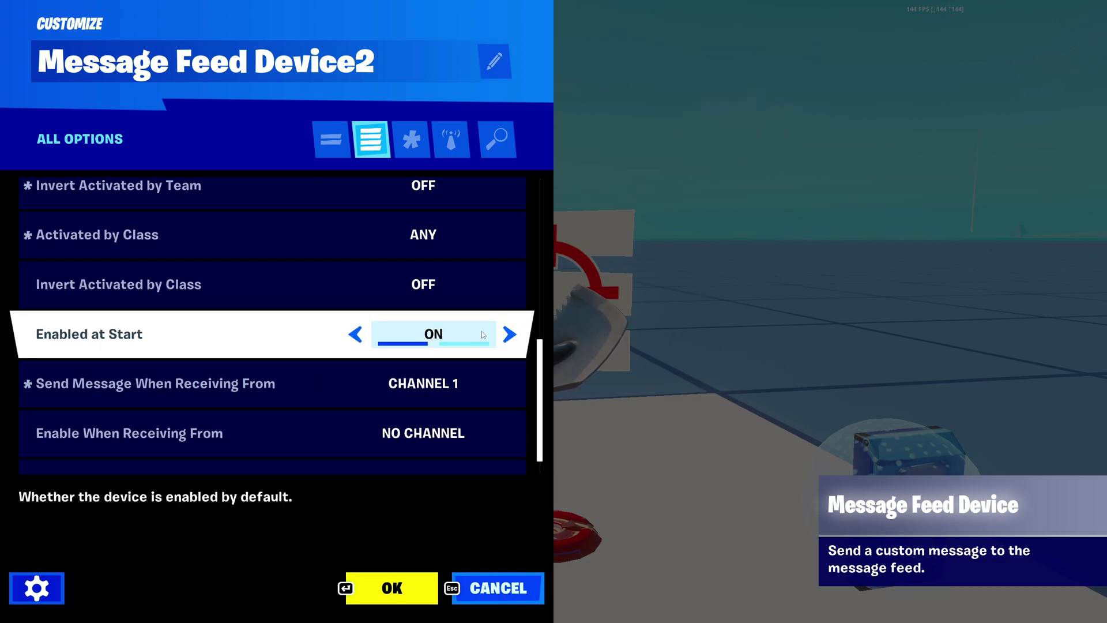
- Try Enabled at Start set to Off, restore it to On, and save the Message Feed device's settings
left_click(422, 334)
scroll(450, 326, "down", 1)
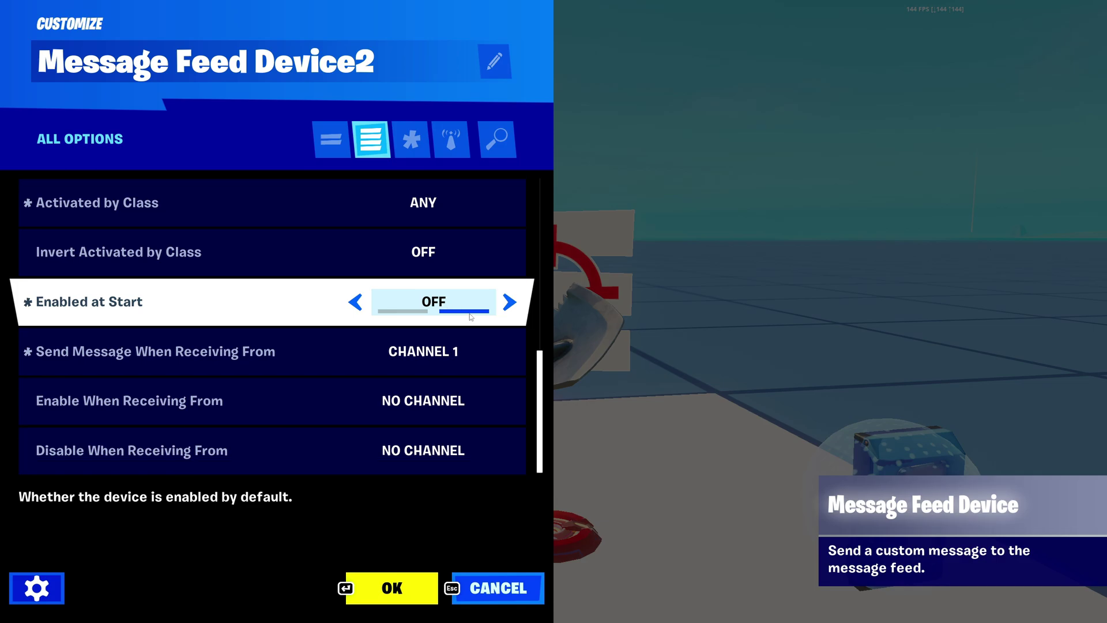
left_click(417, 394)
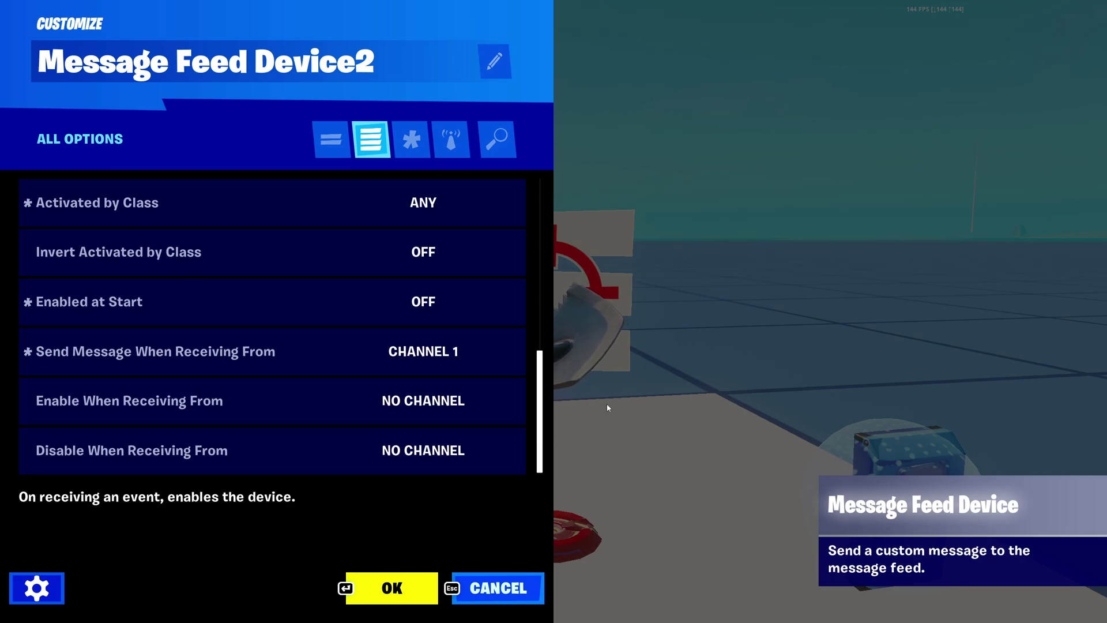
left_click(431, 309)
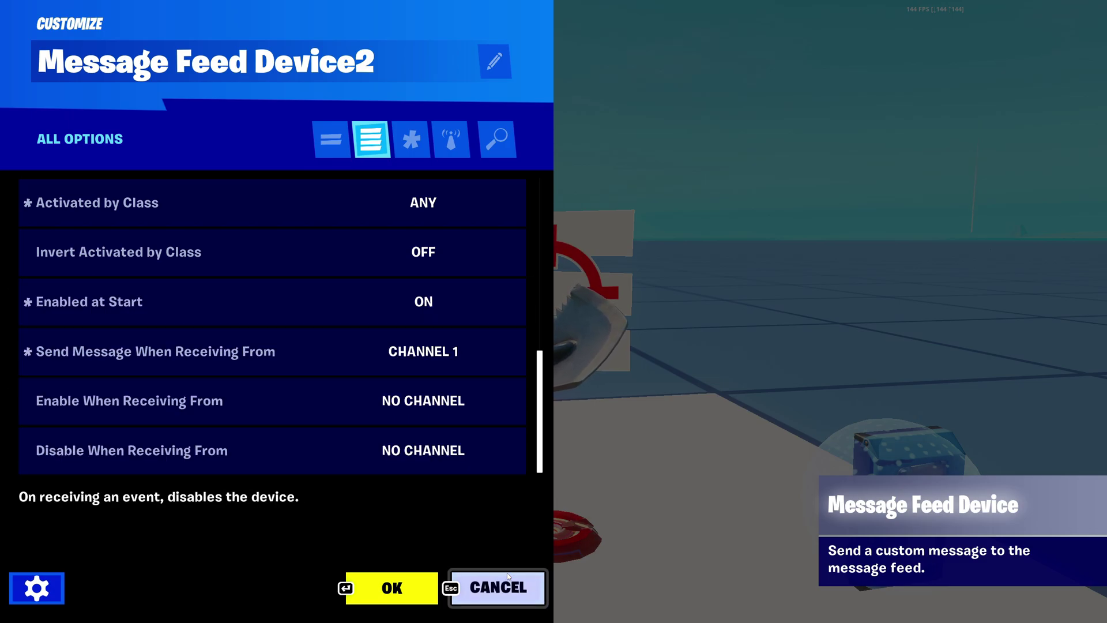
left_click(419, 582)
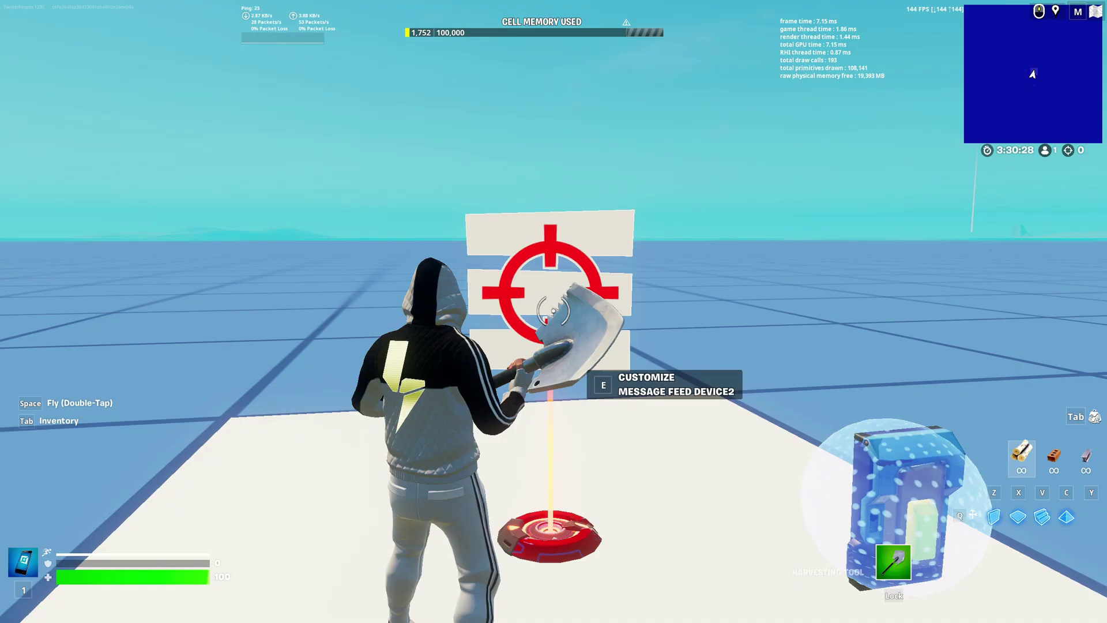
- Test the message feed in the running game by activating the Subscribe! button on the white platform several times
key("w")
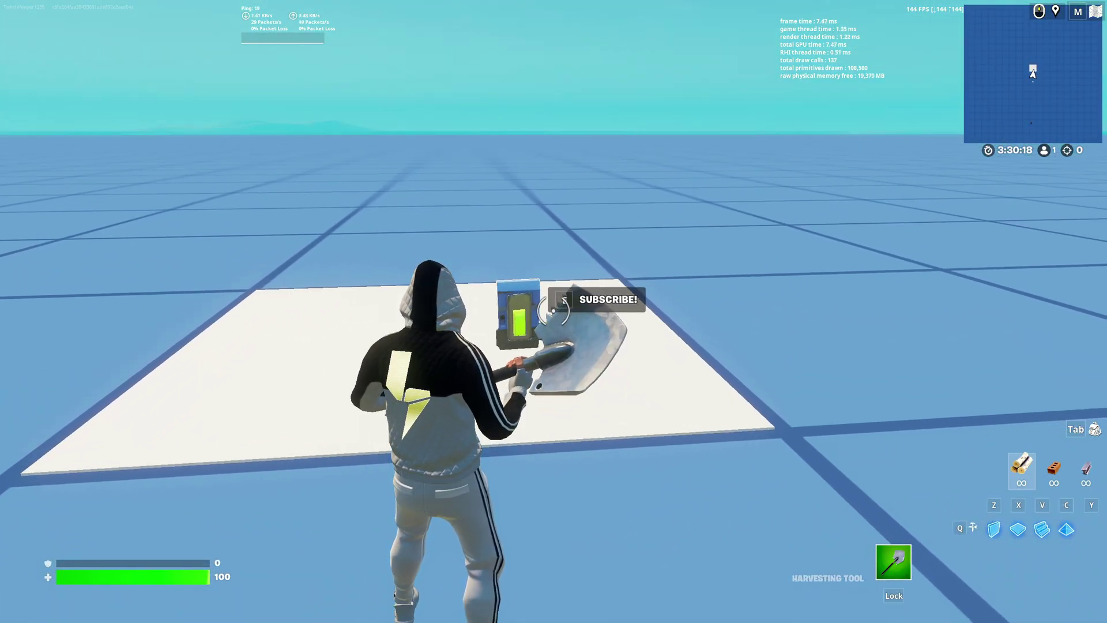
key("e")
key("a")
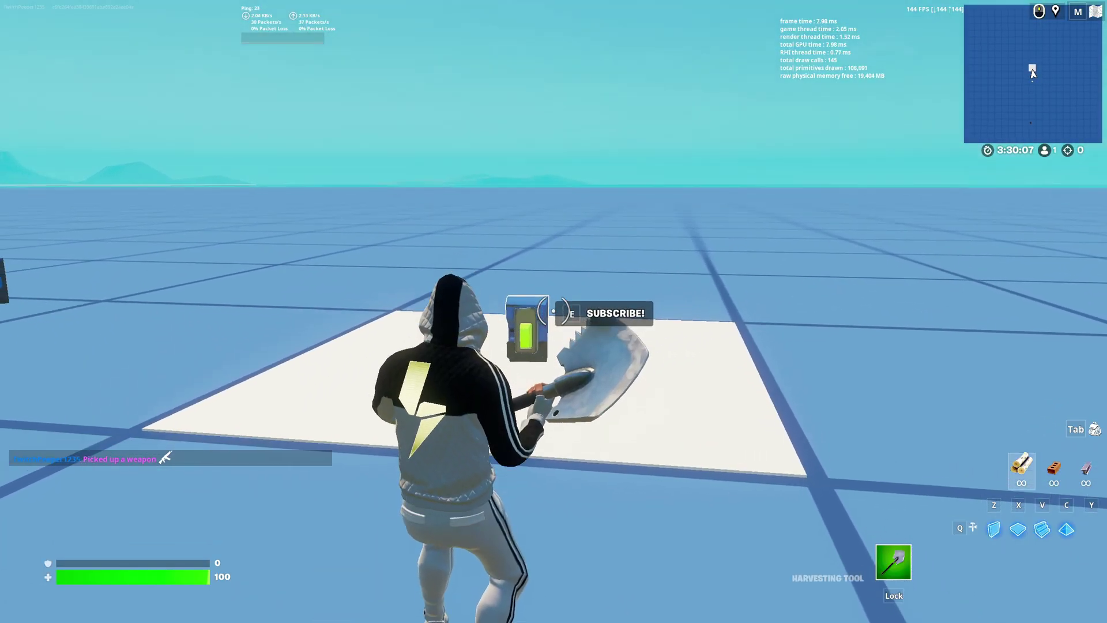
key("e")
key("e")
key("e")
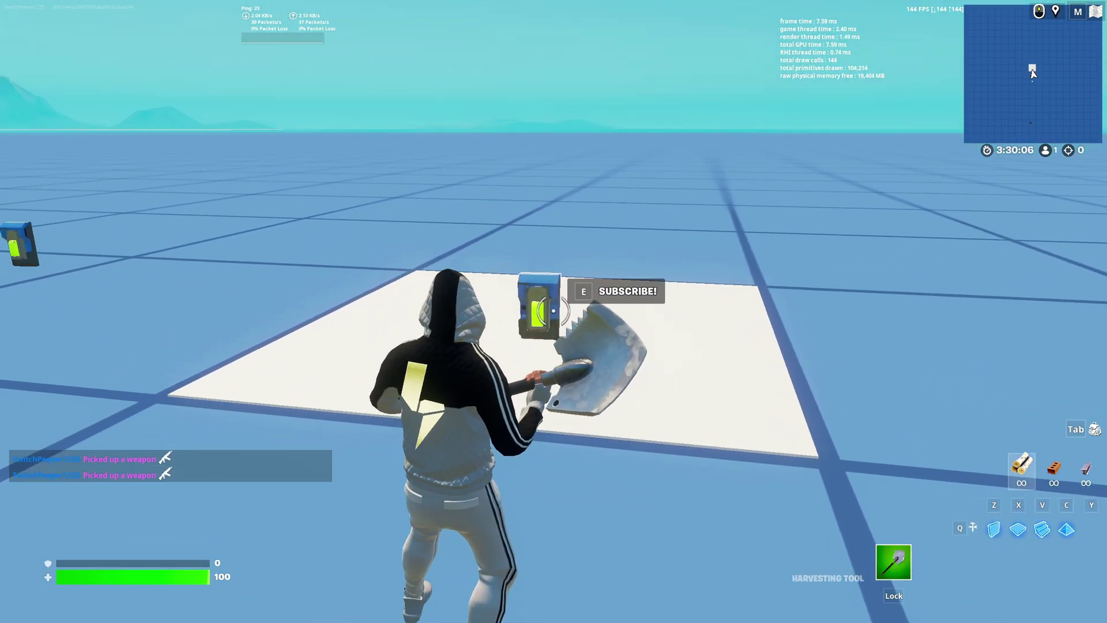